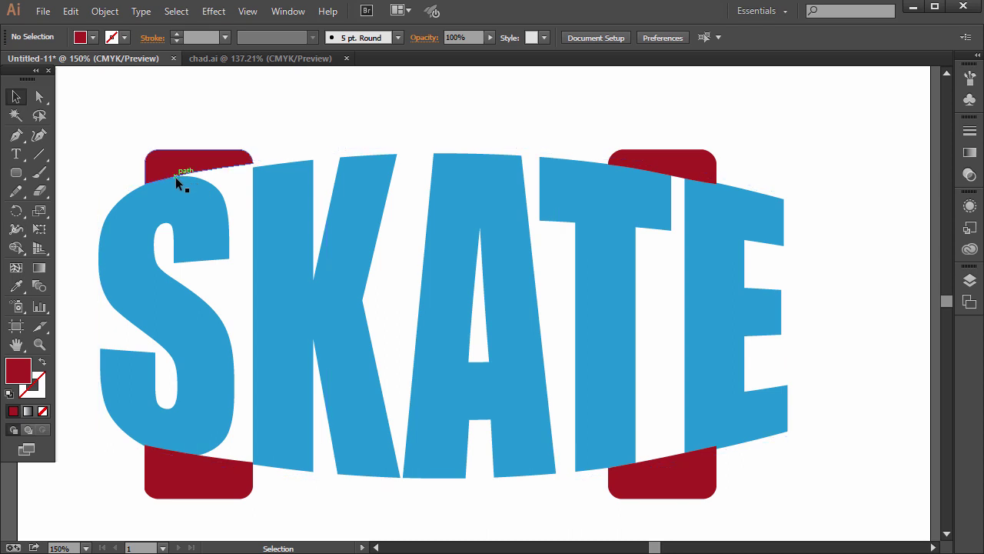
- Select all the SKATE skateboard artwork and move it far right, to X 14.4049 in
key("ctrl+a")
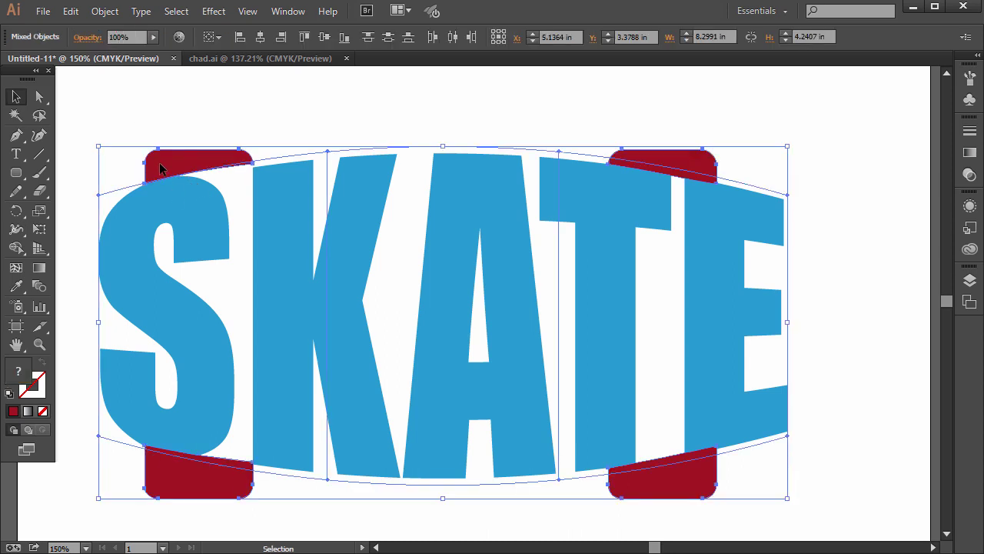
left_click_drag(160, 169, 931, 175)
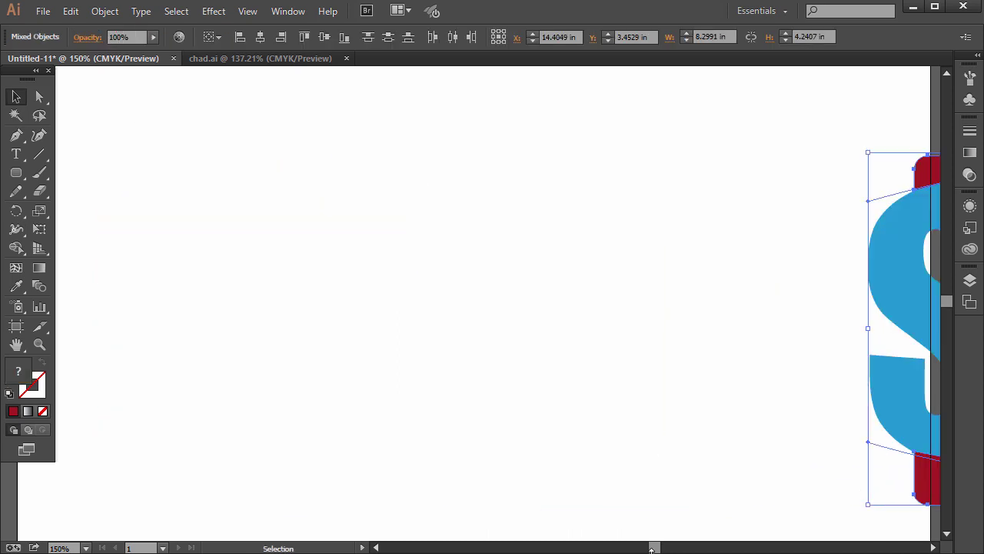
- Zoom in, type SKATE in Impact, and enlarge it to about 127 pt
key("ctrl+plus")
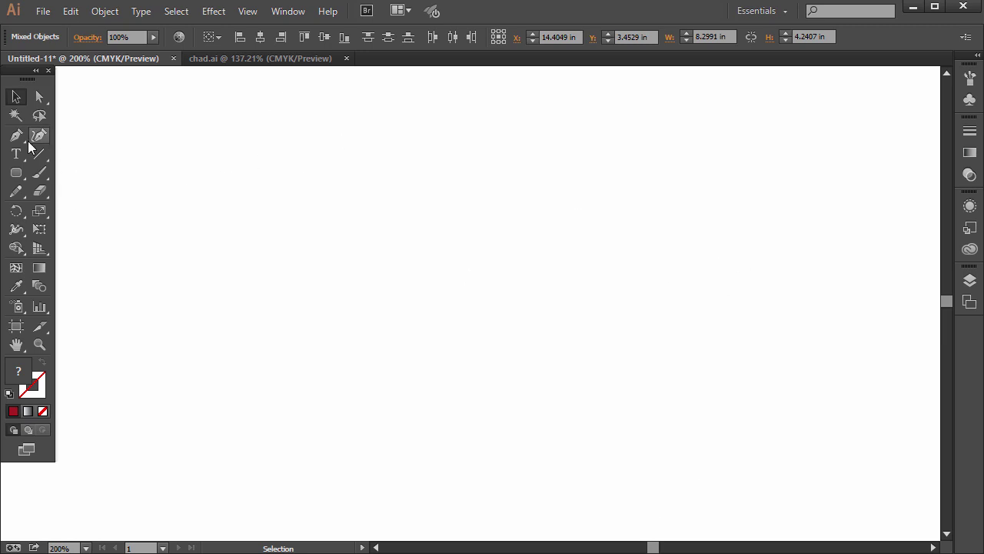
left_click_drag(13, 155, 75, 159)
left_click(244, 365)
type("S")
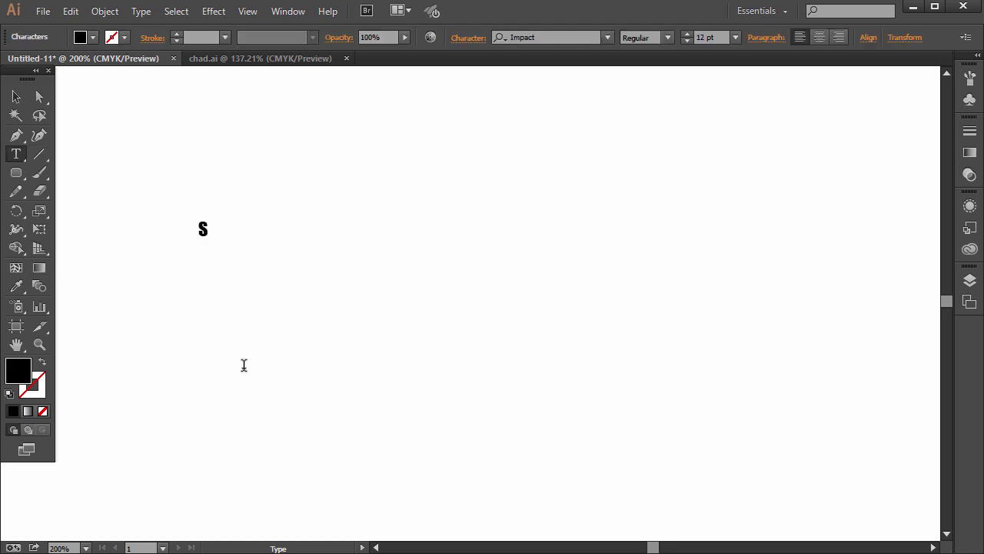
type("KATE")
left_click(16, 96)
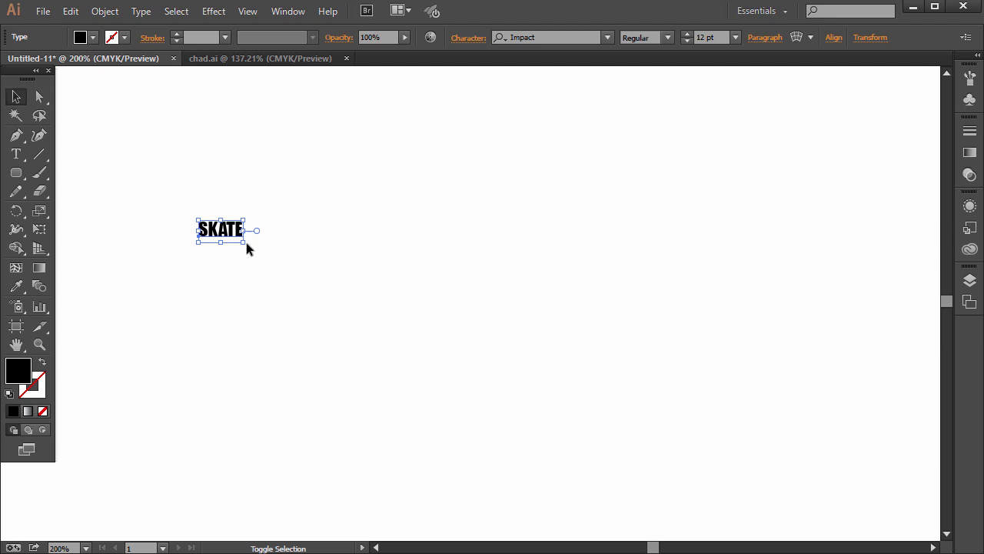
left_click_drag(243, 244, 792, 461)
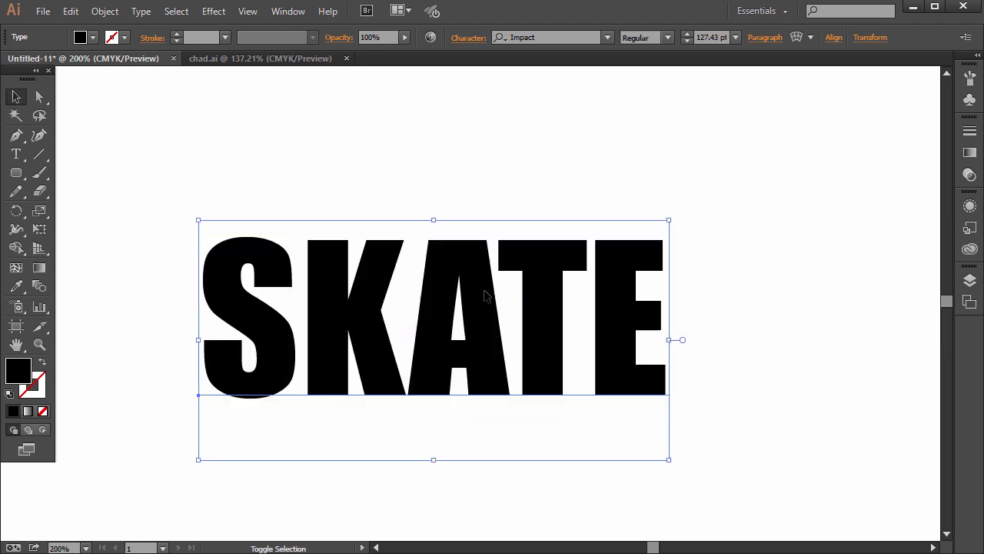
left_click_drag(475, 321, 450, 270)
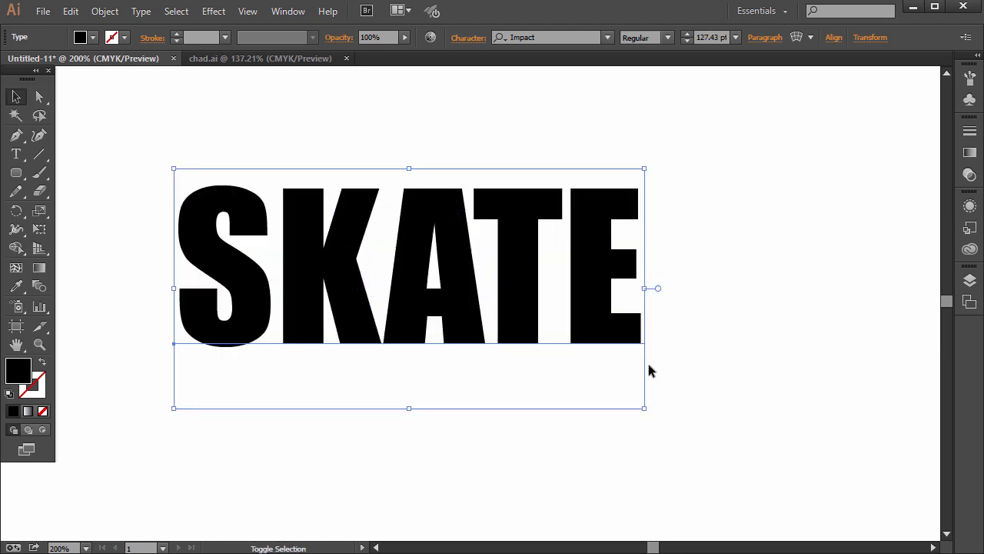
- Fill the SKATE text bright blue and enlarge it to 156.56 pt
left_click(640, 406)
left_click(591, 312)
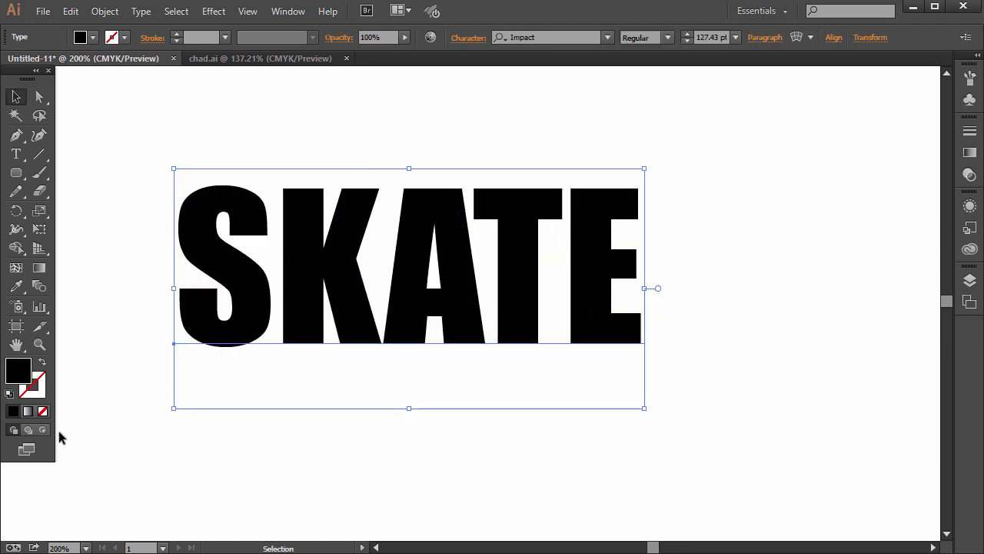
double_click(13, 374)
left_click_drag(527, 285, 537, 315)
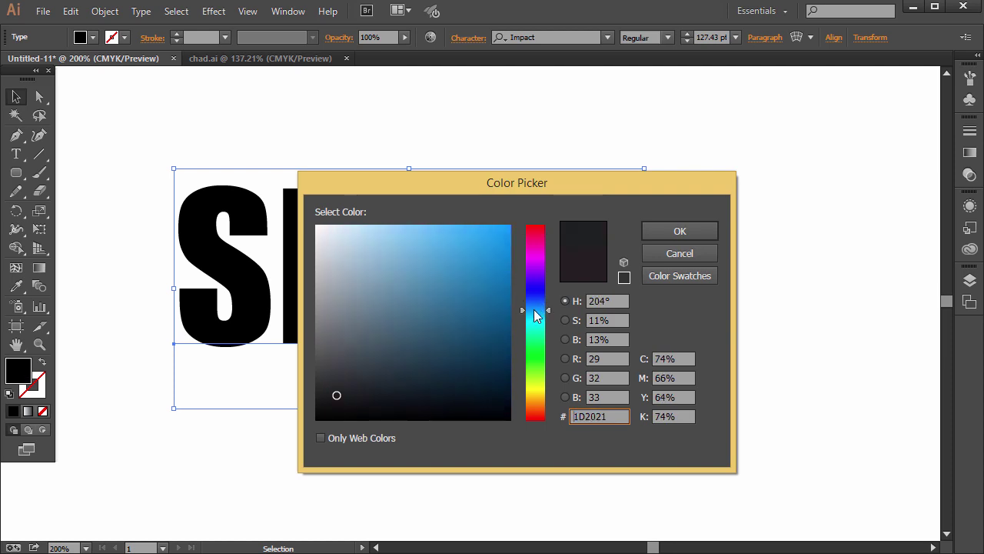
left_click(484, 238)
left_click(680, 230)
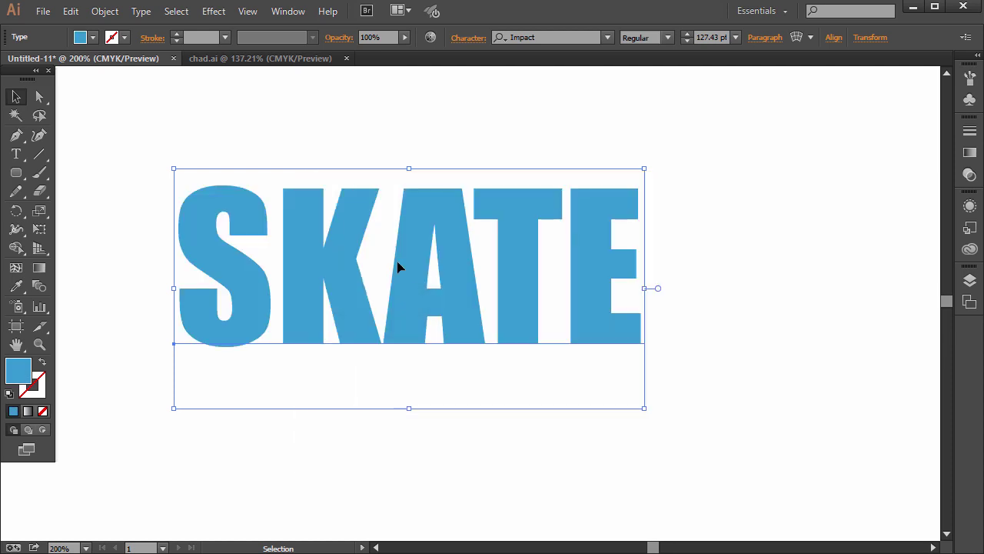
left_click_drag(352, 264, 363, 283)
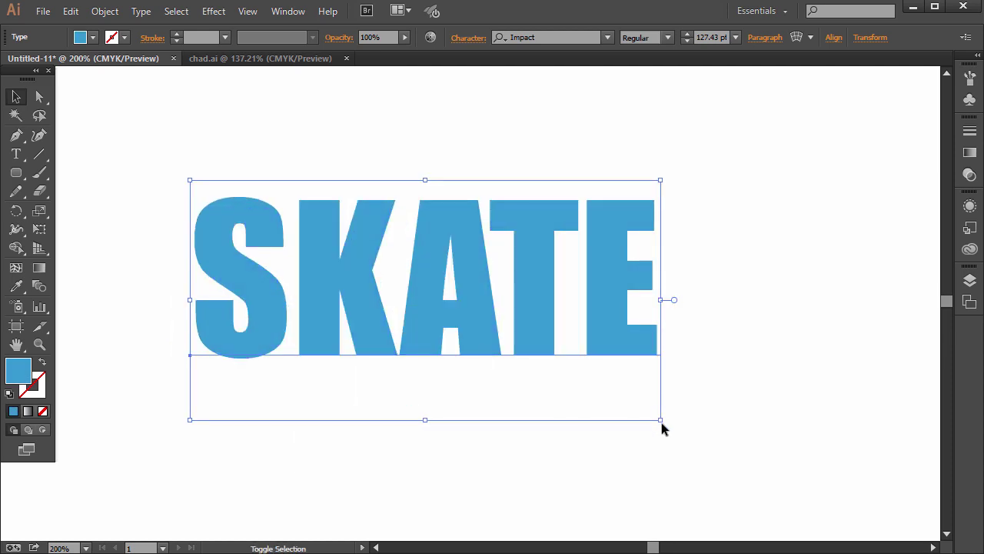
left_click_drag(661, 420, 768, 473)
- Nudge SKATE up-left and wrap it in a Make With Warp envelope
left_click_drag(574, 311, 546, 290)
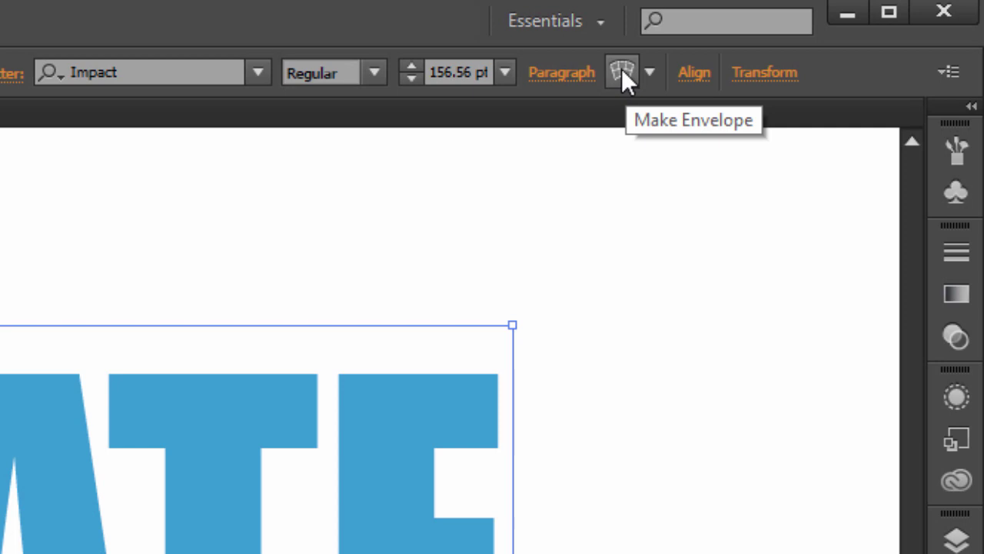
left_click(650, 72)
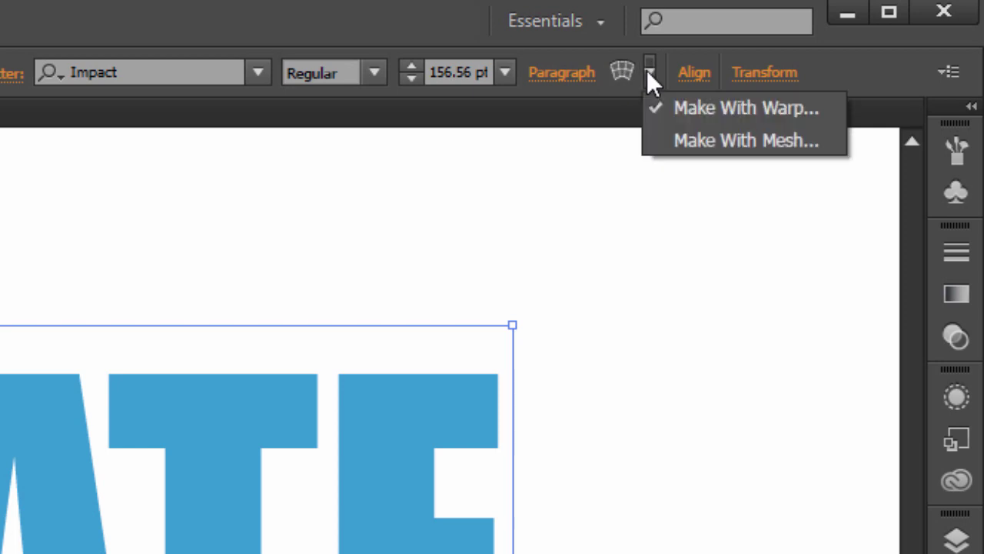
left_click(647, 70)
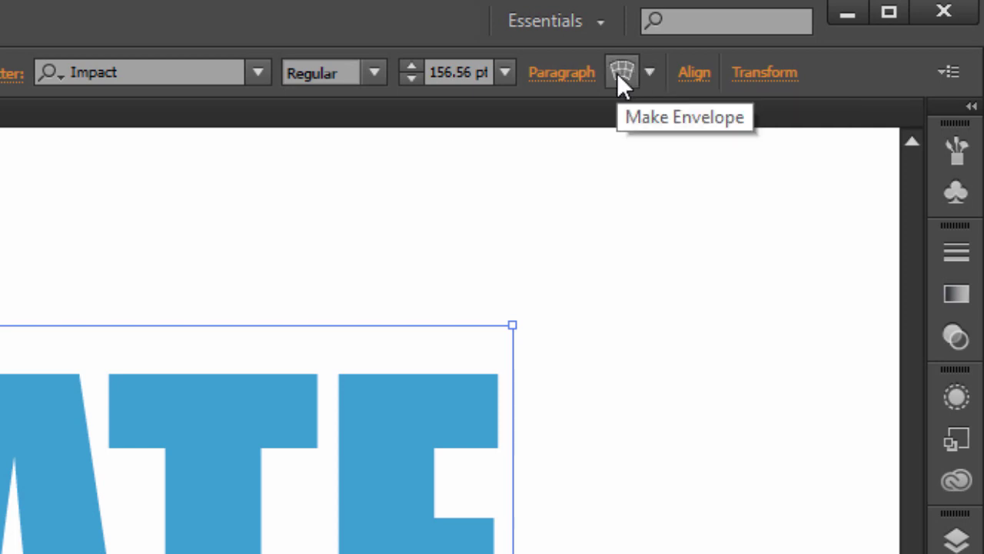
left_click(617, 72)
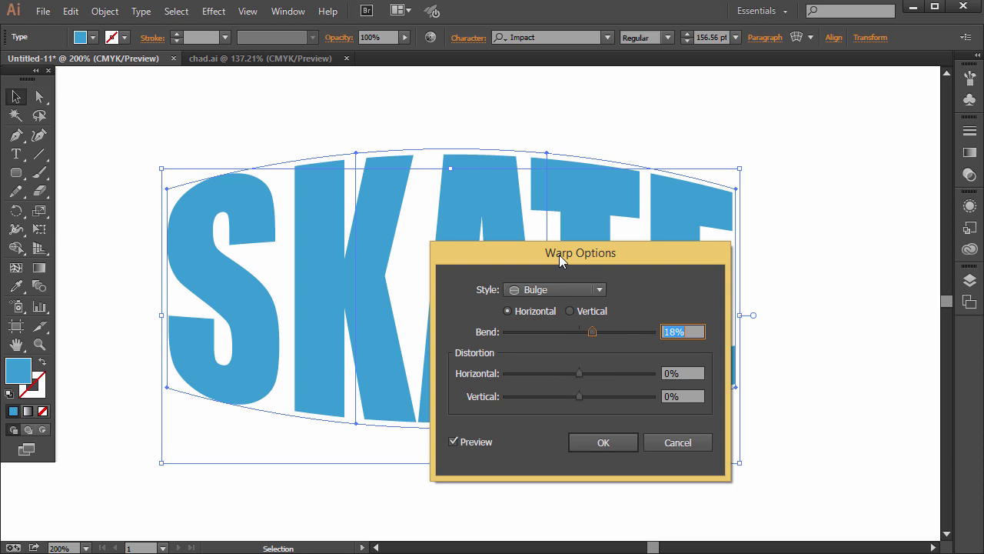
left_click_drag(559, 255, 790, 152)
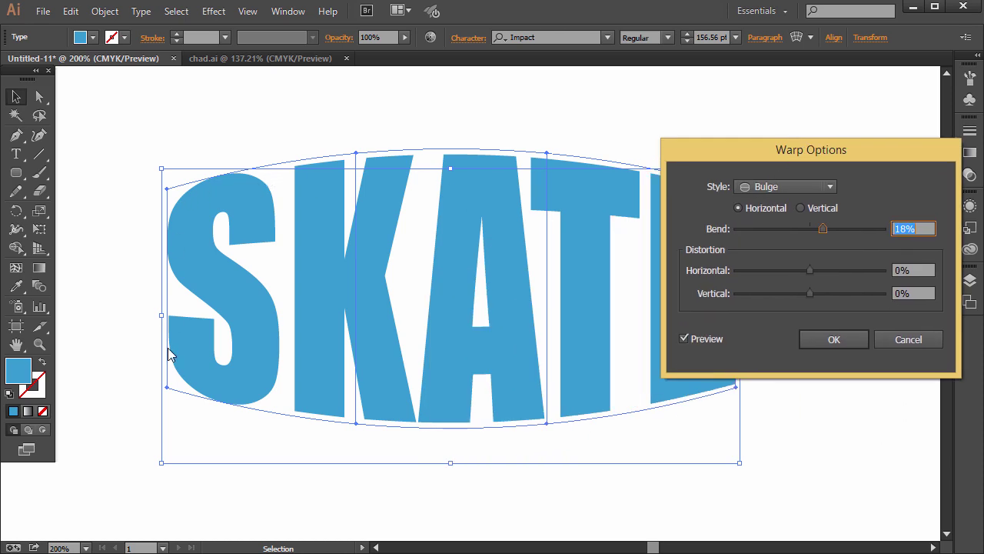
- Preview the Arc, Arc Lower, Arc Upper, Shell Lower, Flag and Wave warp styles
left_click(819, 187)
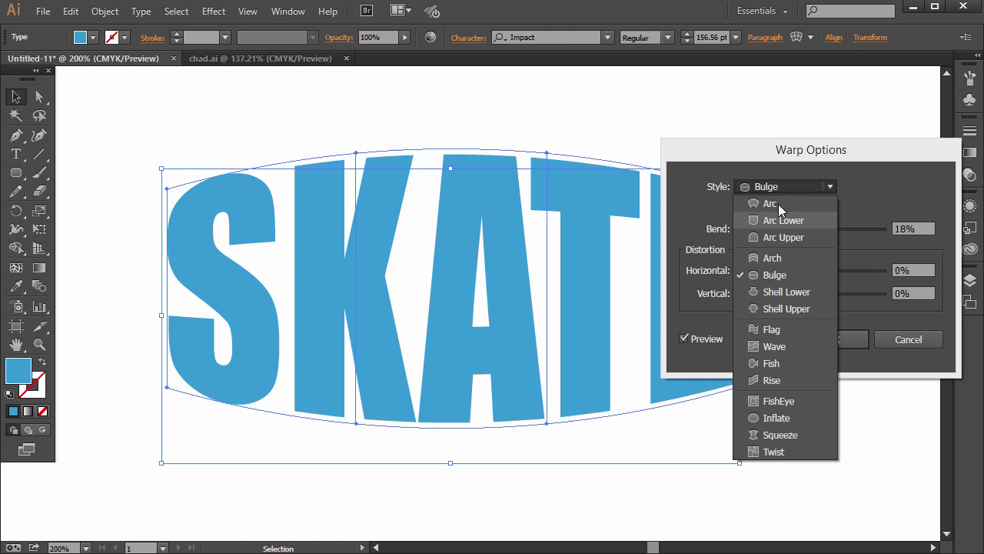
left_click(778, 203)
left_click(788, 186)
left_click(792, 220)
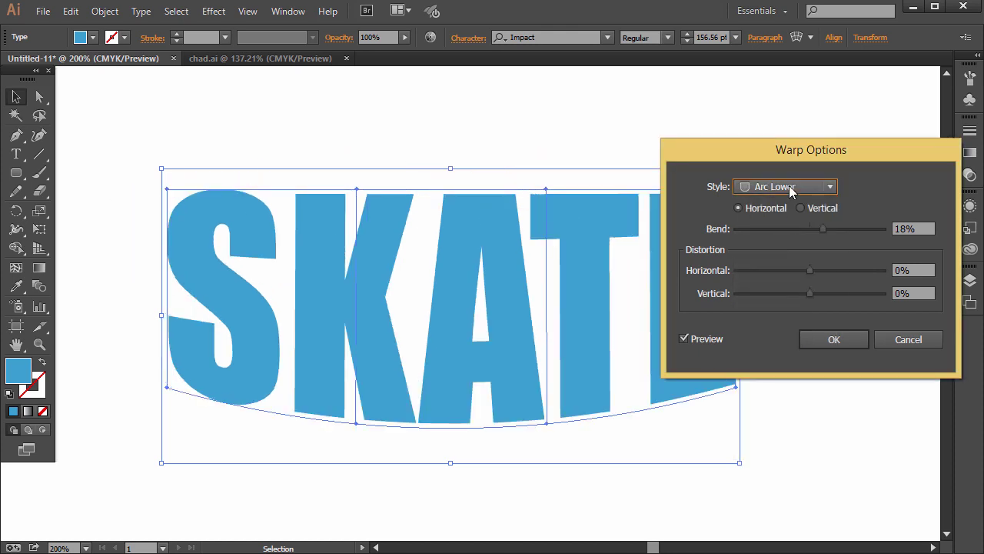
left_click(787, 190)
left_click(791, 234)
left_click(789, 190)
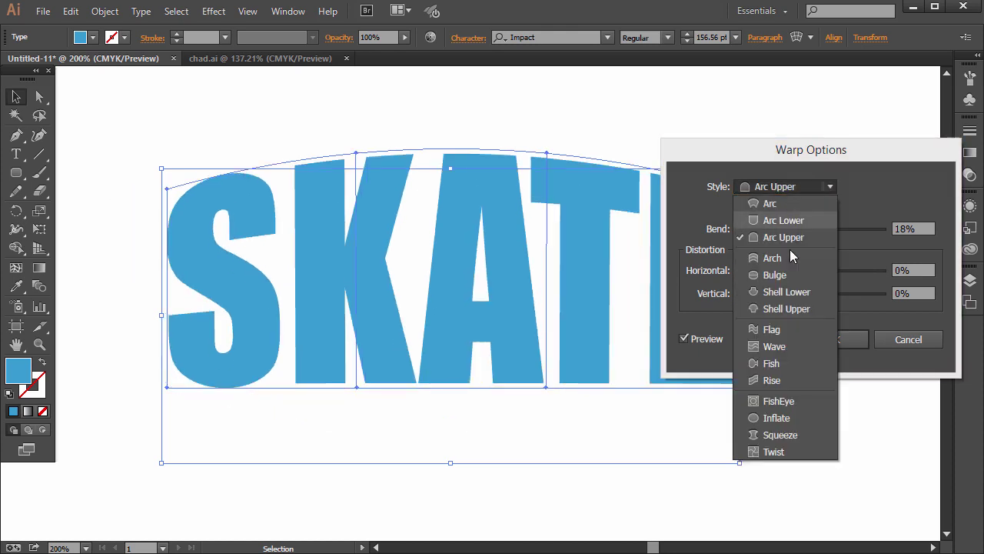
left_click(785, 295)
left_click(779, 188)
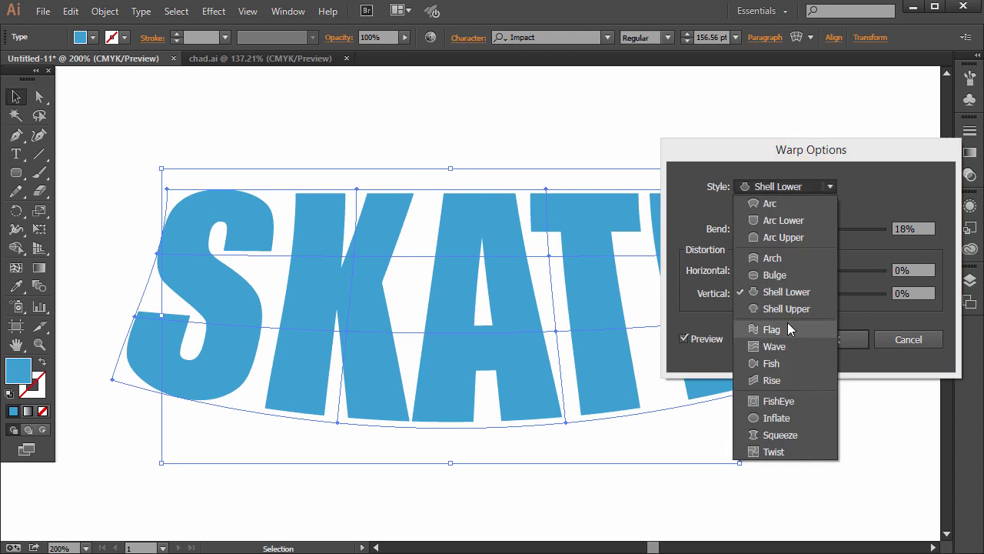
left_click(788, 326)
left_click(760, 187)
left_click(779, 347)
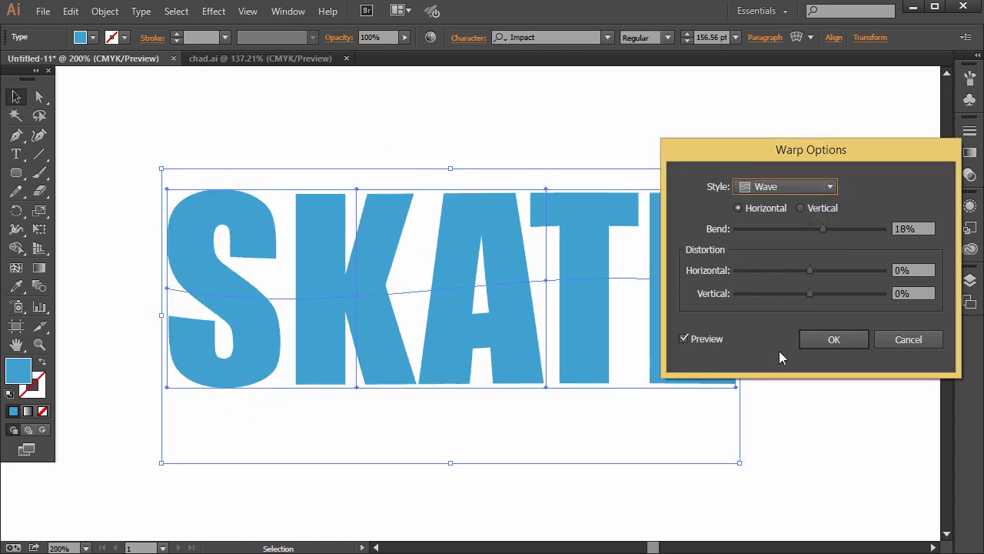
- Try the Wave warp at 86% bend, then set both distortions to 0 and bend to 76%
left_click_drag(795, 153, 792, 61)
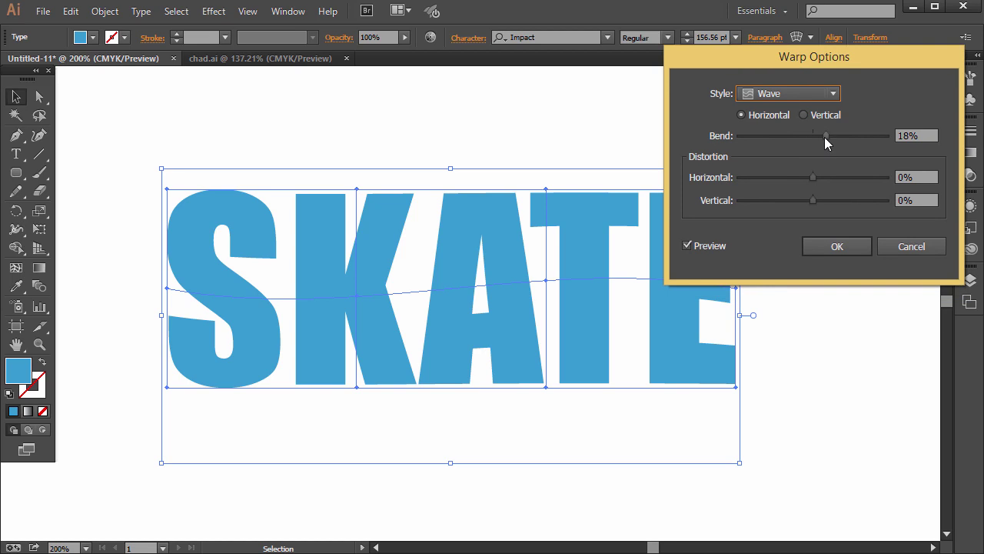
left_click_drag(824, 137, 875, 143)
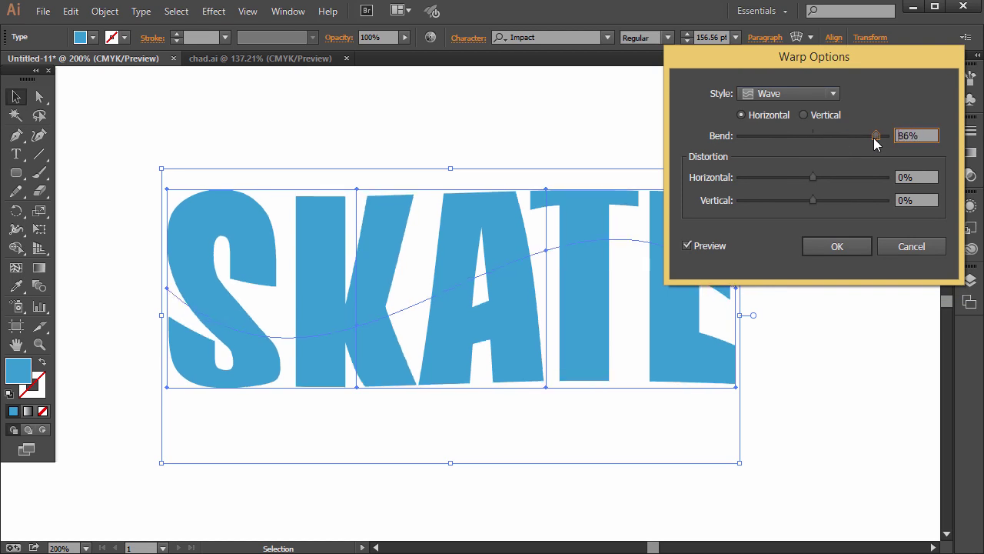
left_click_drag(813, 177, 812, 202)
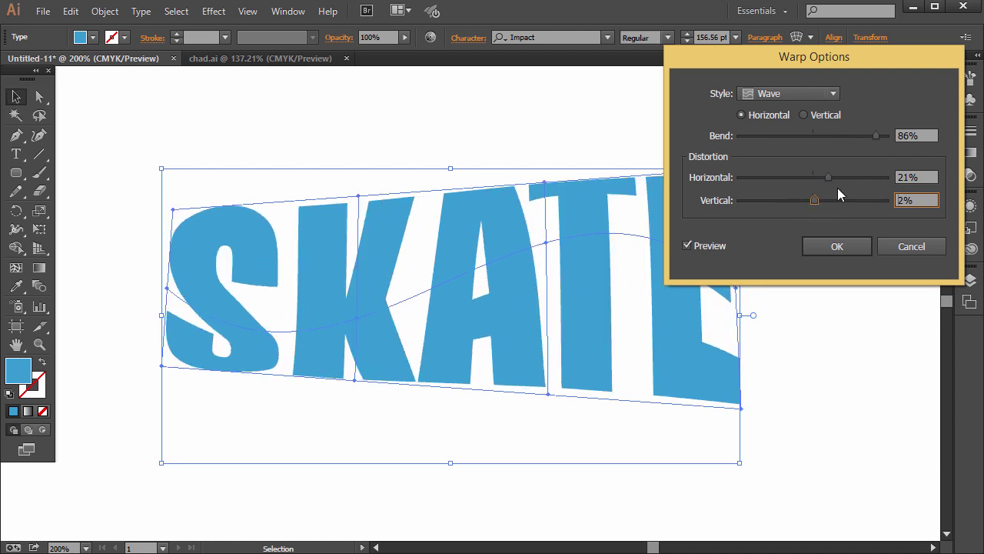
left_click(919, 175)
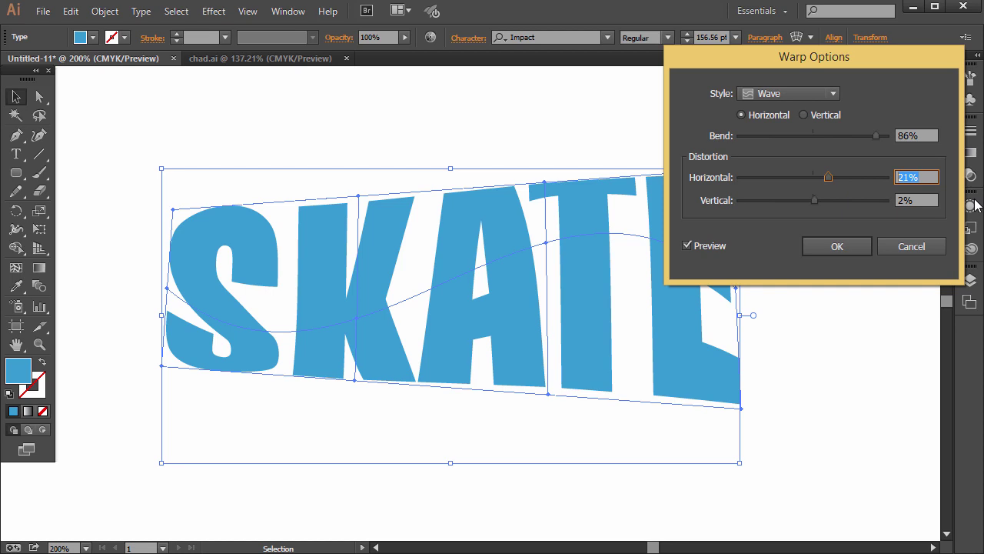
type("0")
key("Tab")
type("0")
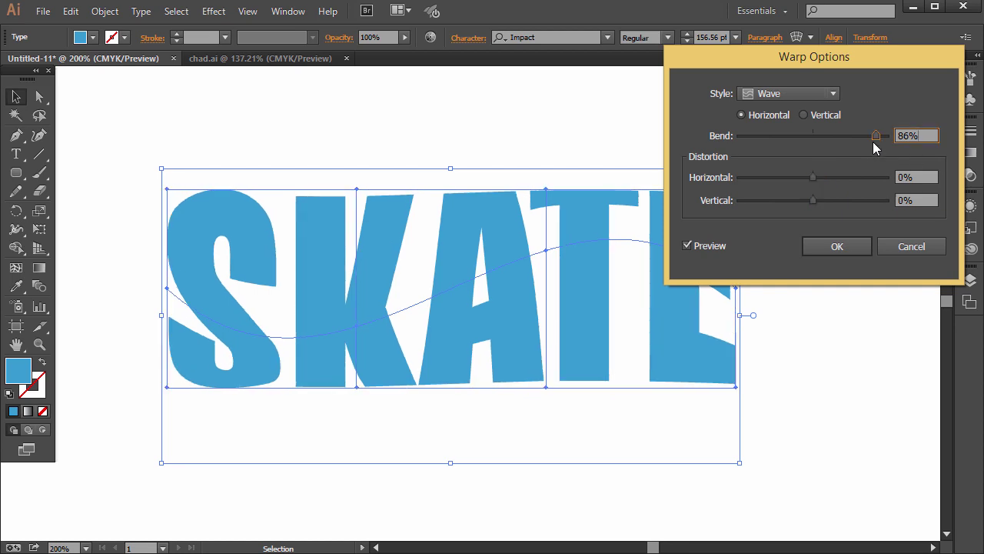
left_click_drag(875, 140, 864, 140)
- Switch to a horizontal Bulge warp at about 20% bend and apply it
left_click(826, 94)
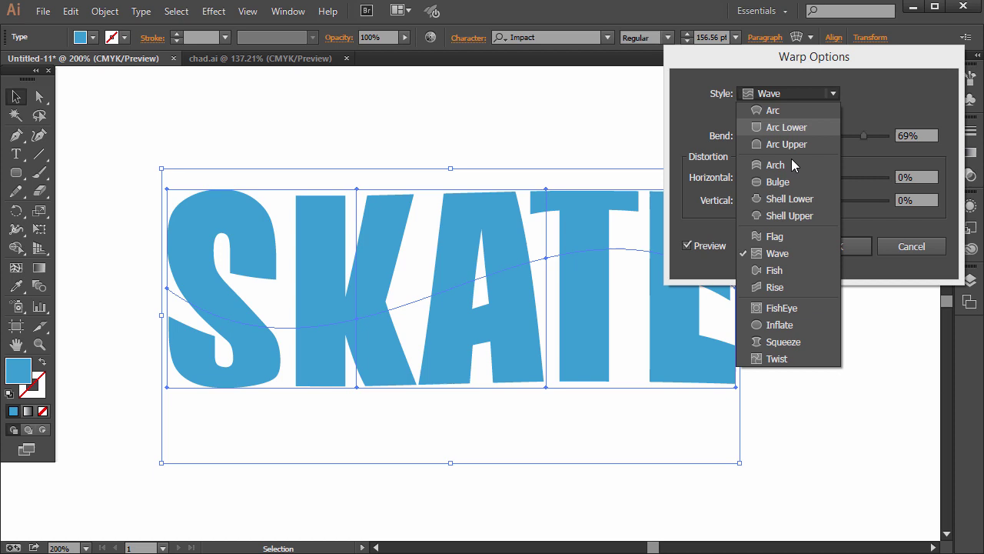
left_click(794, 183)
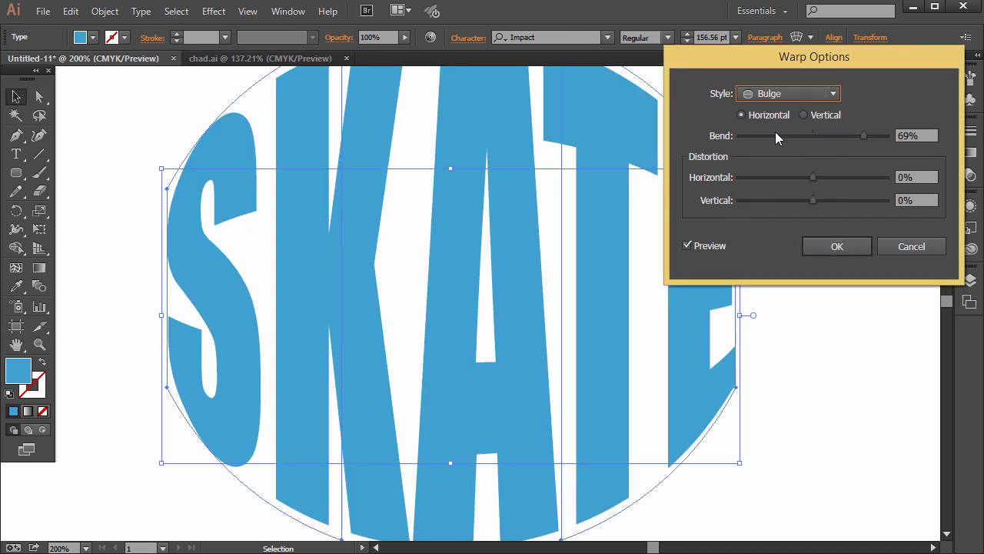
left_click_drag(864, 141, 824, 136)
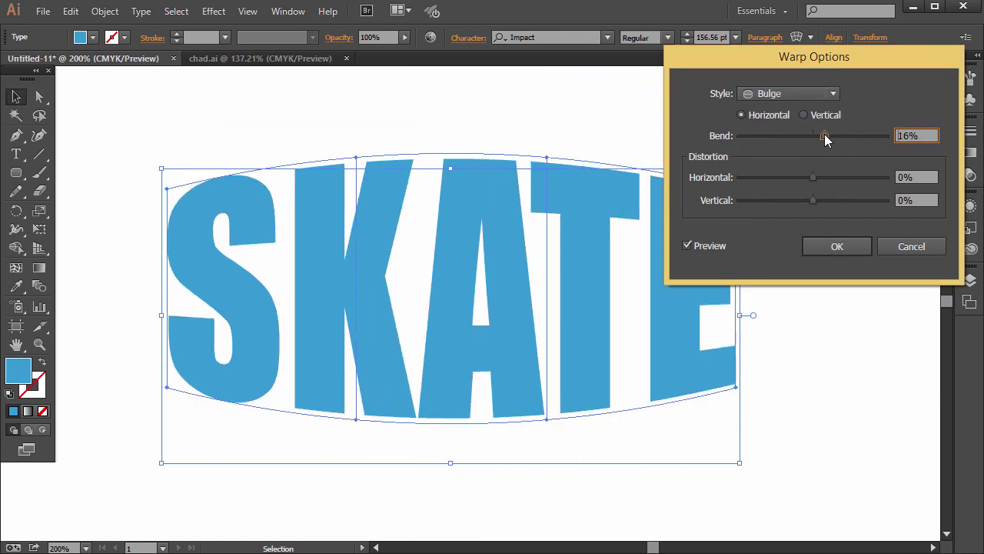
left_click(804, 115)
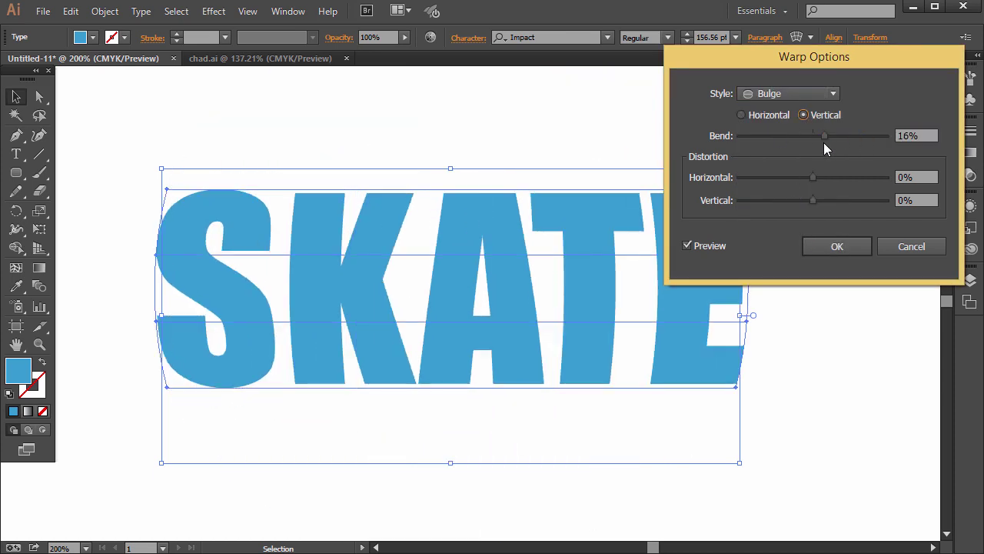
mouse_move(823, 136)
left_mouse_down()
mouse_move(786, 136)
mouse_move(849, 140)
mouse_move(812, 137)
mouse_move(835, 135)
mouse_move(826, 135)
left_mouse_up()
left_click(767, 114)
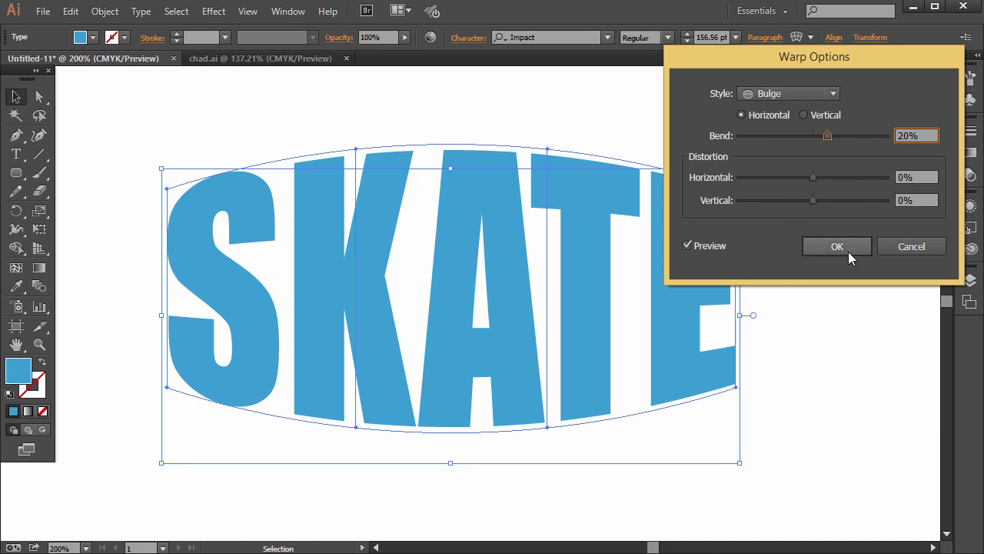
left_click(688, 246)
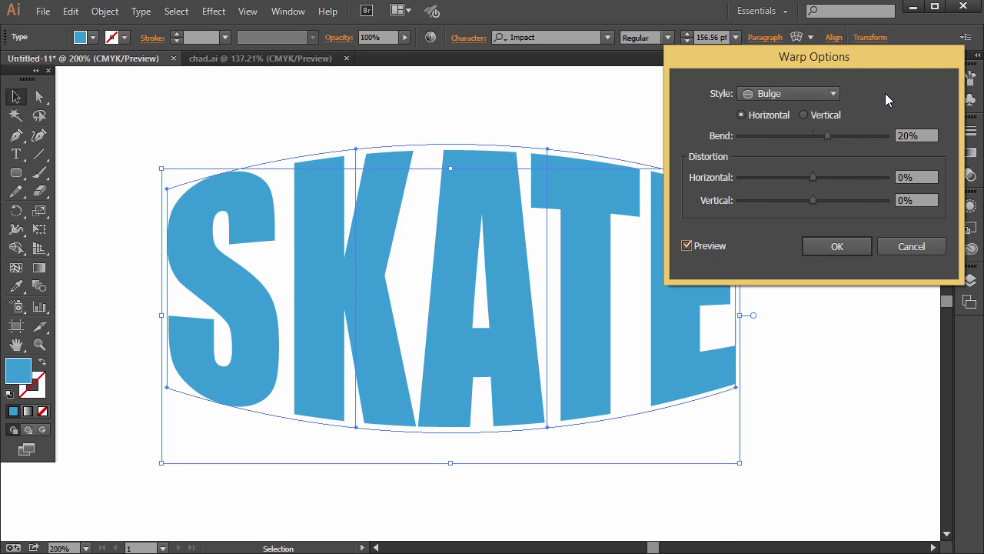
left_click(837, 247)
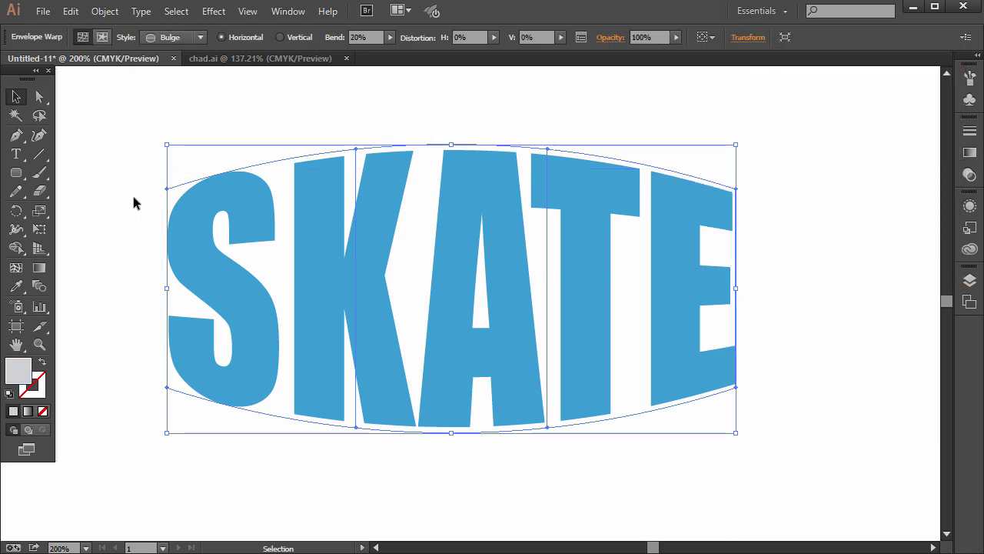
- Set a red fill and draw a tall rounded rectangle over the S
left_click(14, 175)
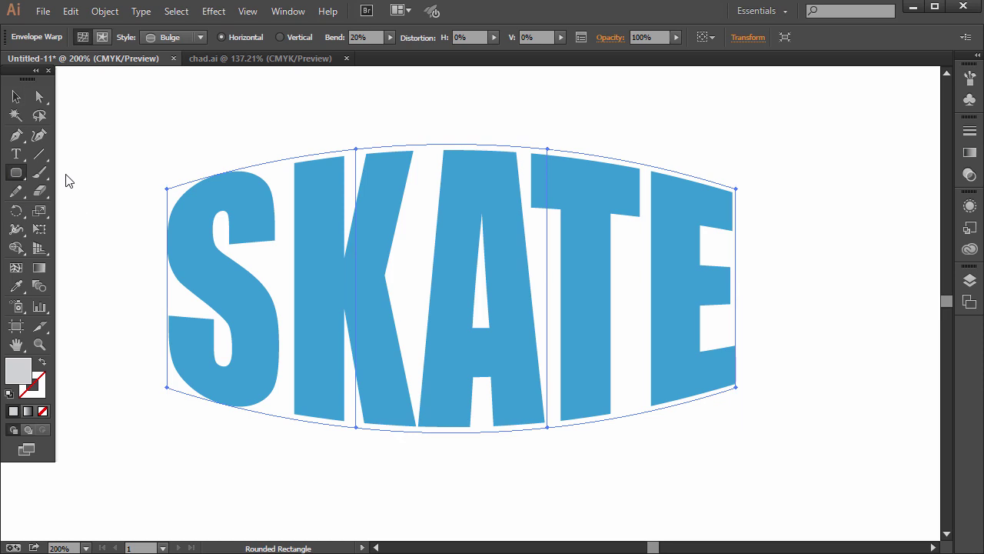
left_click(20, 178)
double_click(23, 372)
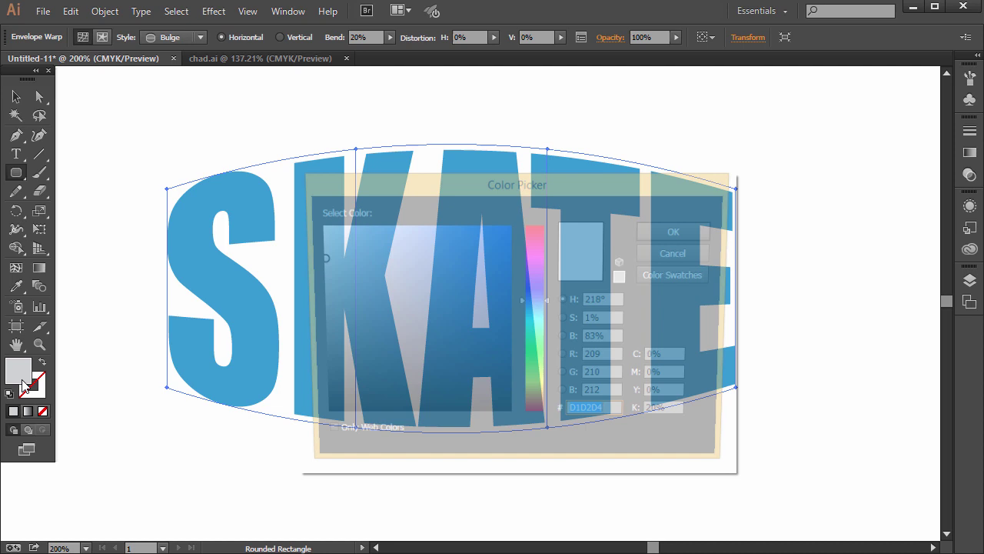
left_click(538, 253)
left_click(508, 248)
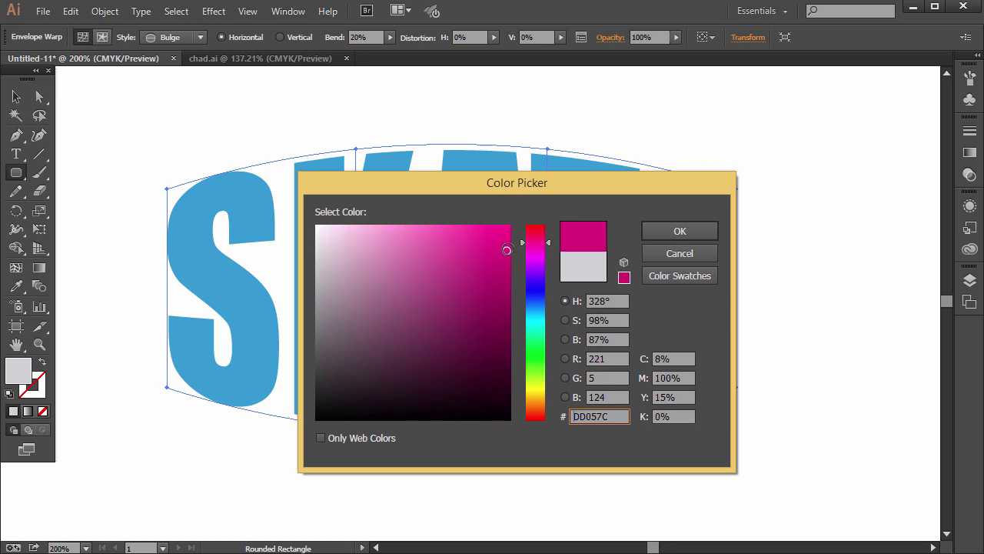
left_click(536, 231)
left_click_drag(507, 244, 500, 239)
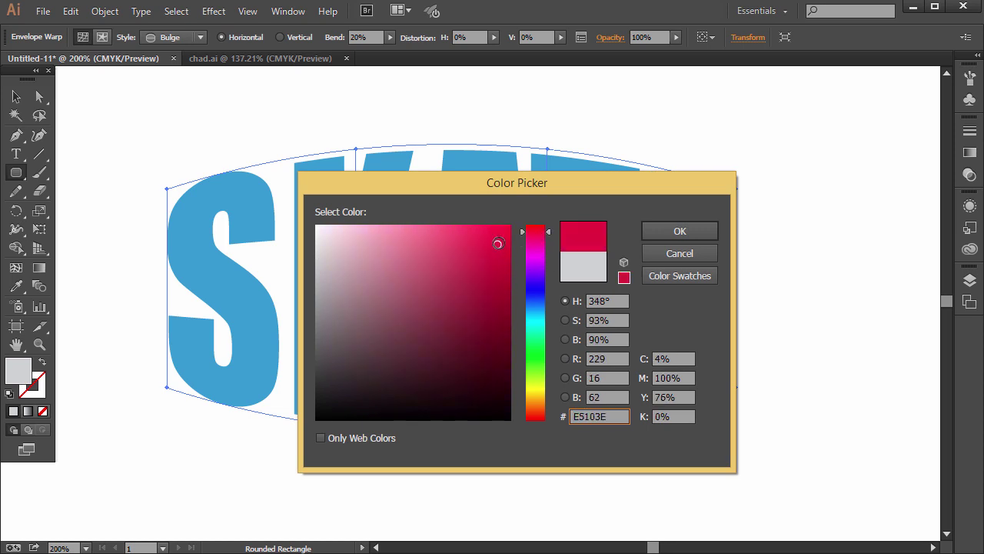
left_click(670, 236)
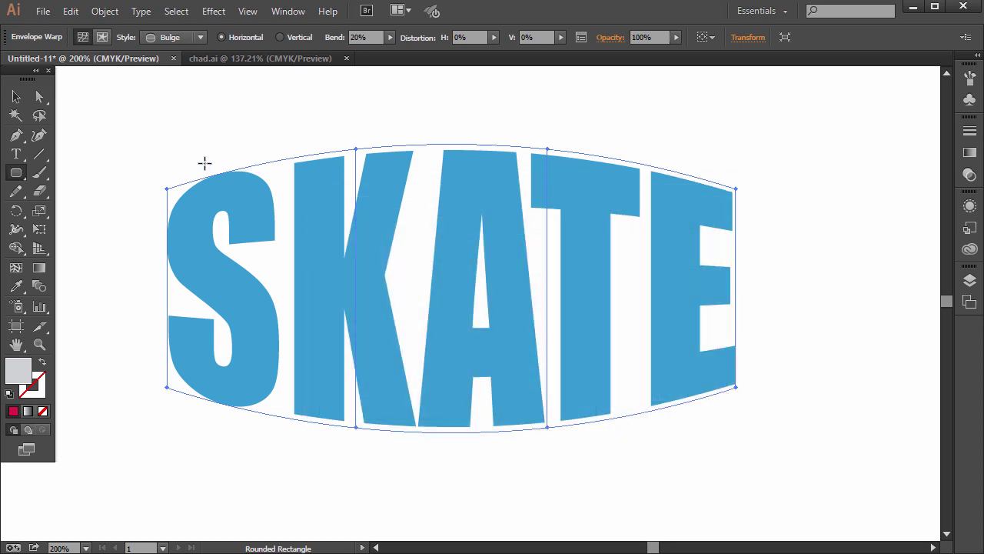
left_click_drag(204, 149, 274, 440)
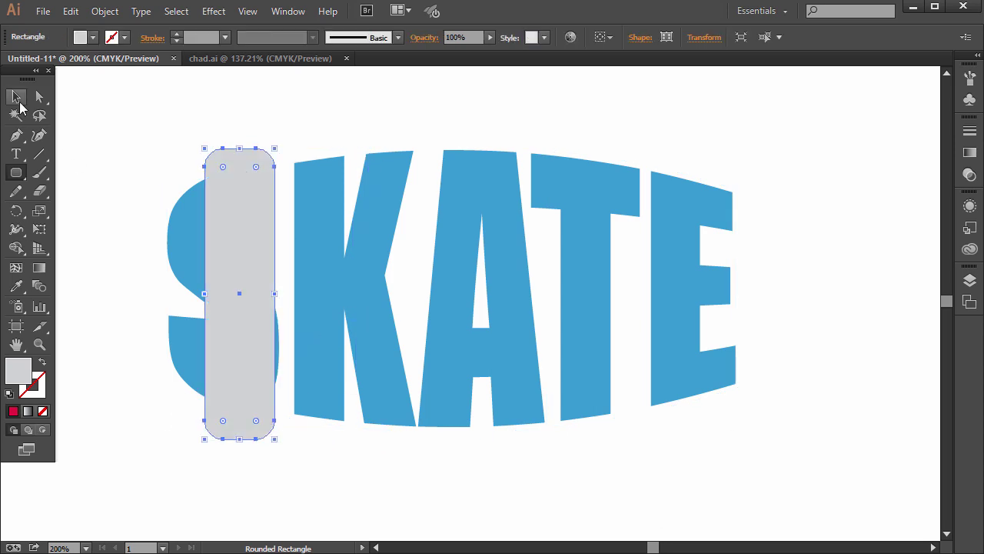
- Make the rectangle saturated red F4062E and duplicate it over the T
double_click(26, 374)
left_click(541, 238)
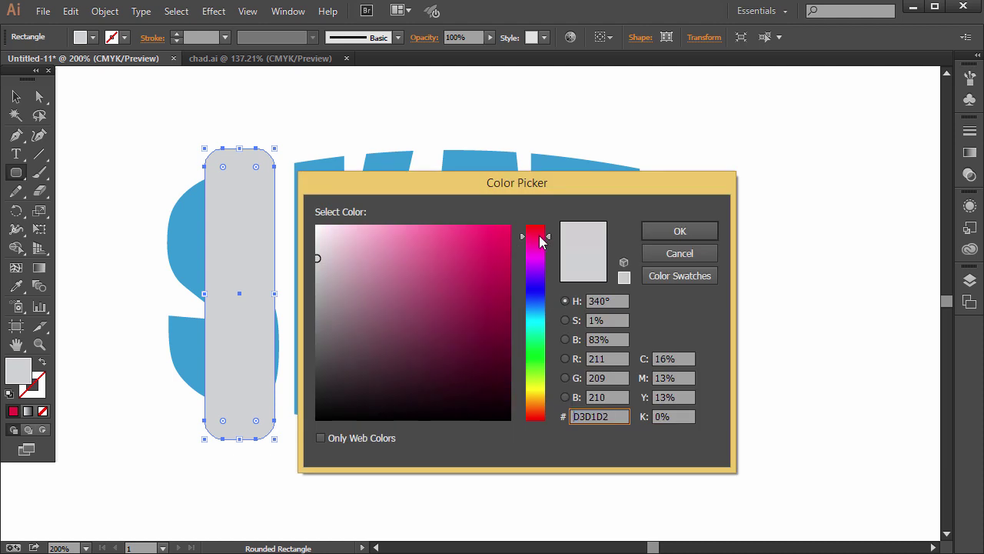
left_click_drag(486, 236, 507, 229)
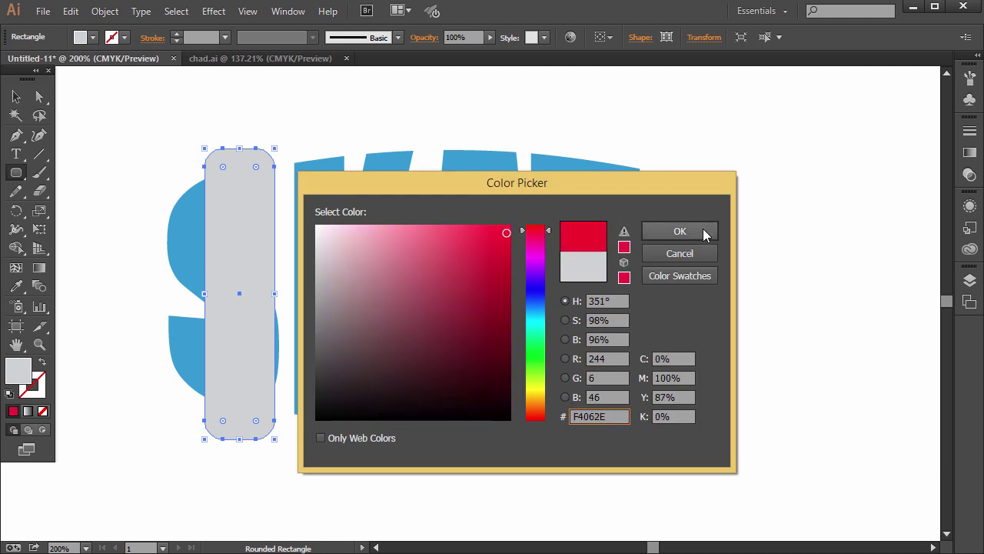
left_click(680, 230)
left_click(16, 96)
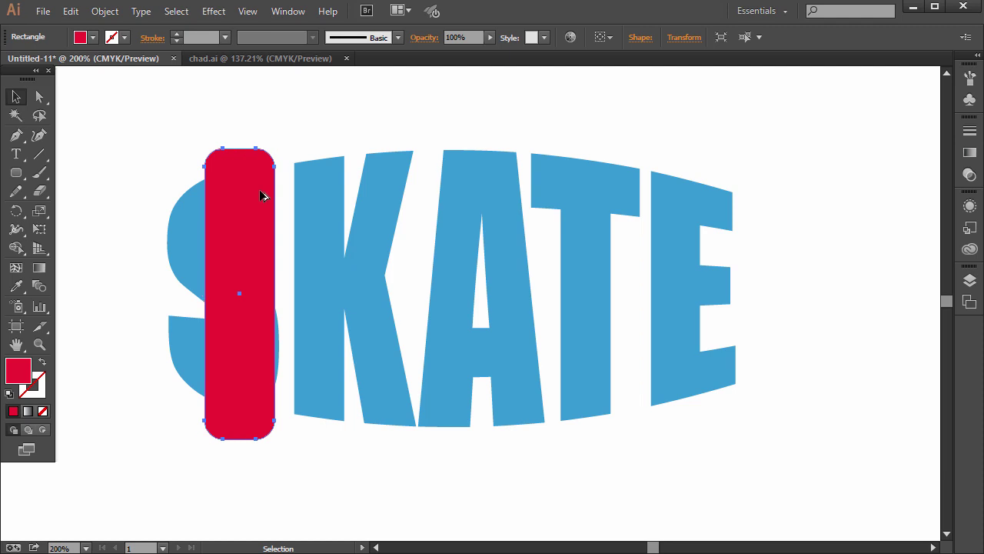
left_click_drag(261, 195, 604, 185)
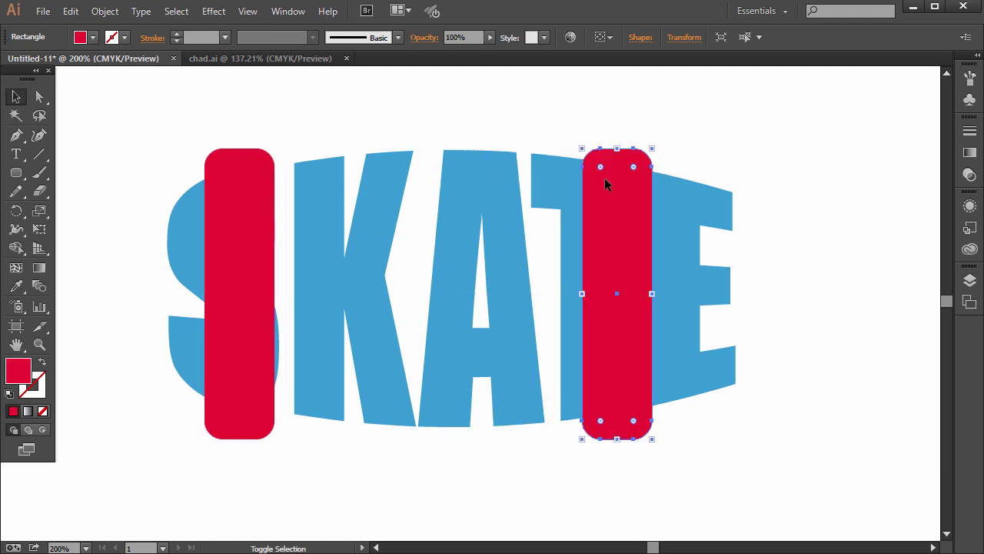
- Pen-draw a closed, curve-sided skateboard-deck outline around SKATE and both wheels
left_click(16, 139)
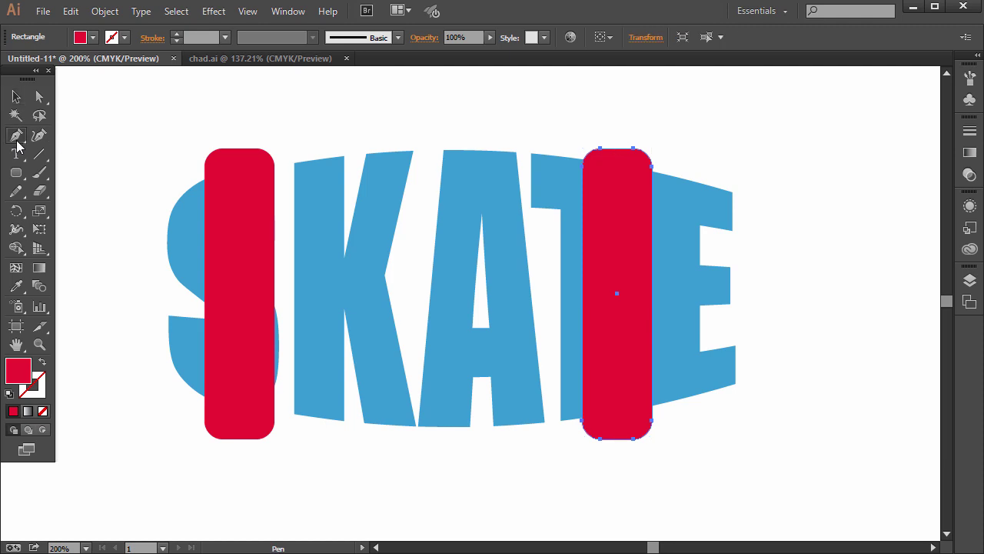
left_click(150, 200)
left_click_drag(325, 153, 405, 154)
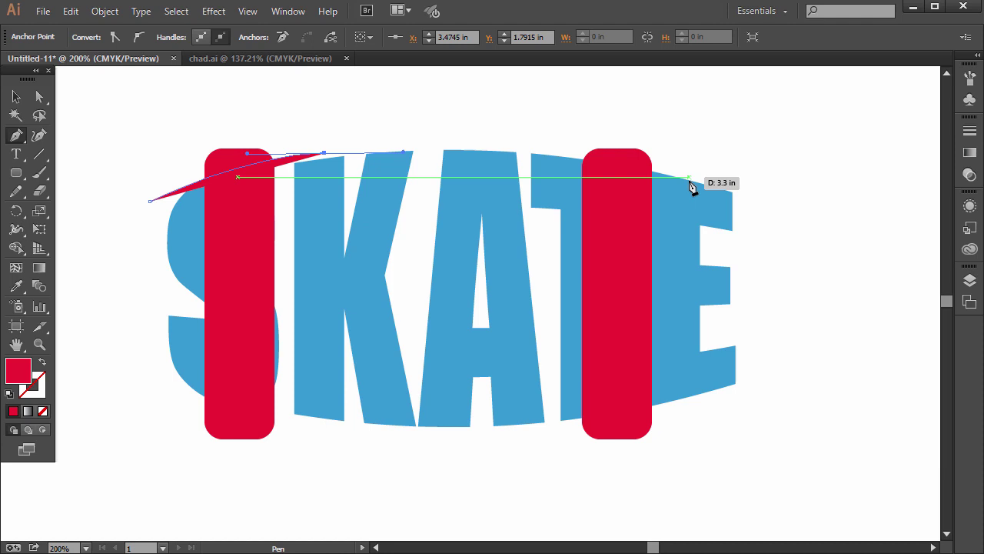
left_click_drag(697, 177, 830, 210)
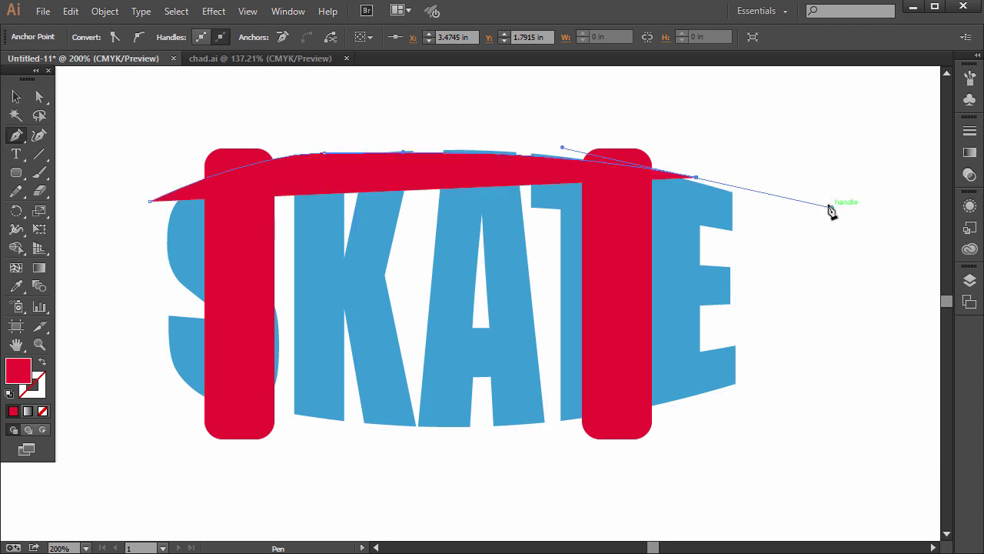
left_click(797, 360)
left_click_drag(428, 438, 238, 451)
left_click(428, 440)
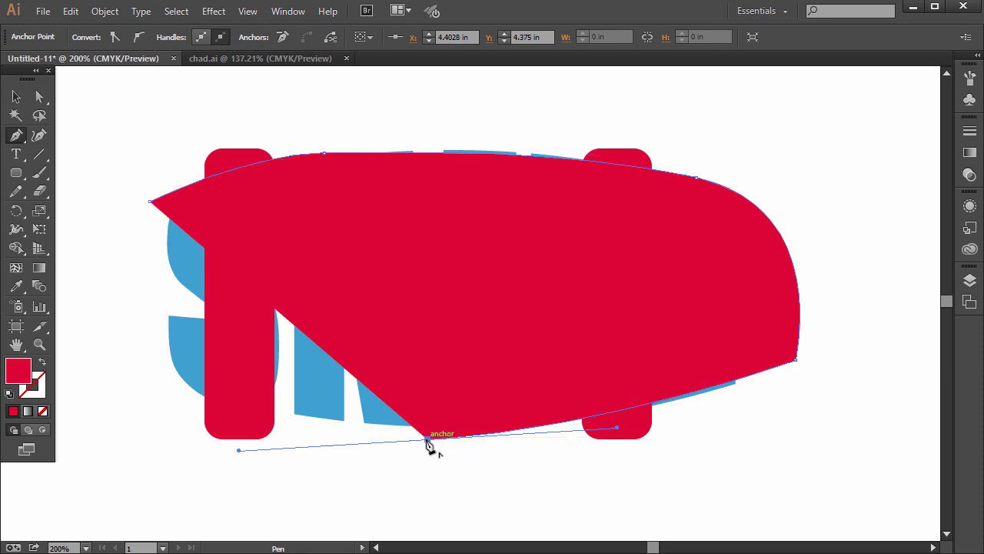
left_click_drag(158, 374, 103, 334)
left_click(150, 202)
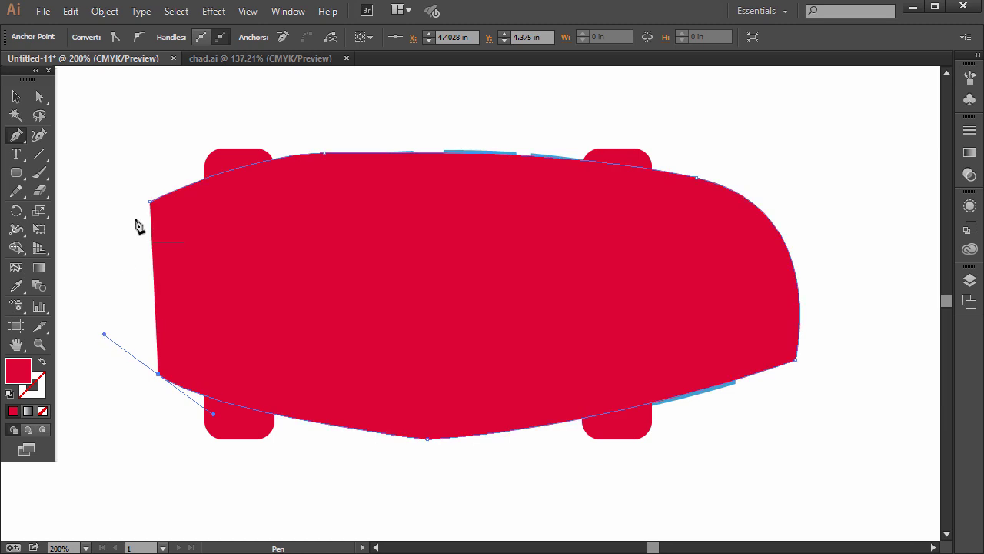
key("v")
key("shift+ctrl+F9")
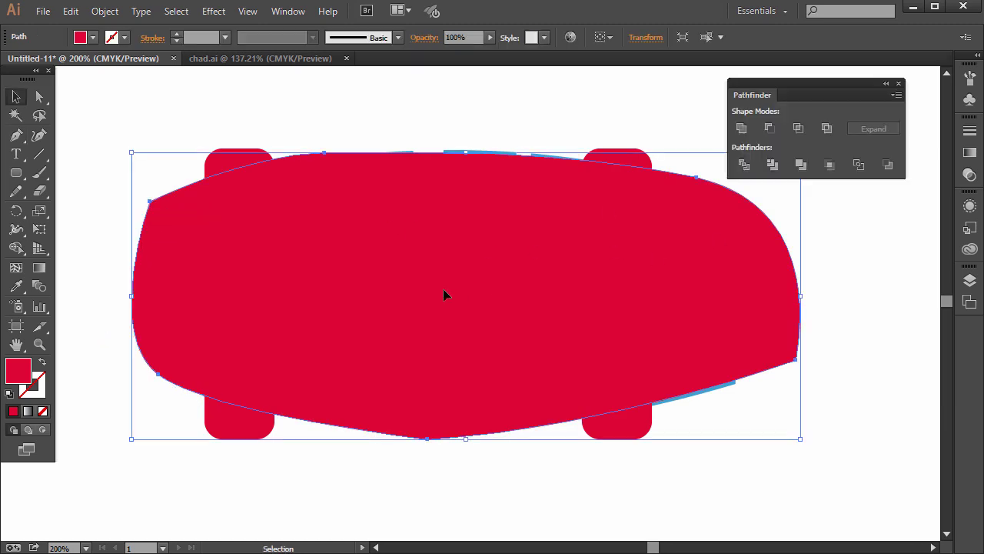
- Copy the deck, then subtract it from the left wheel with Minus Front
left_click(71, 11)
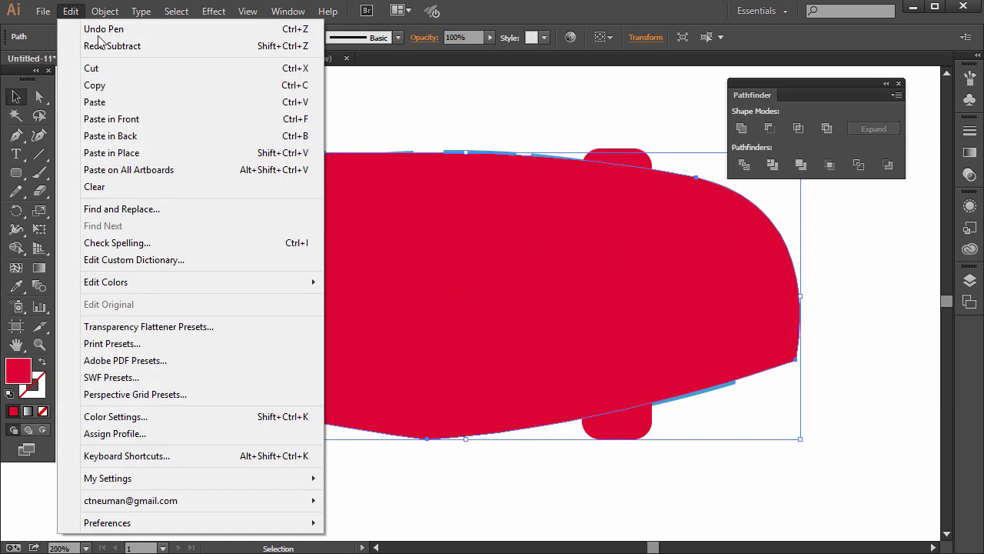
left_click(146, 86)
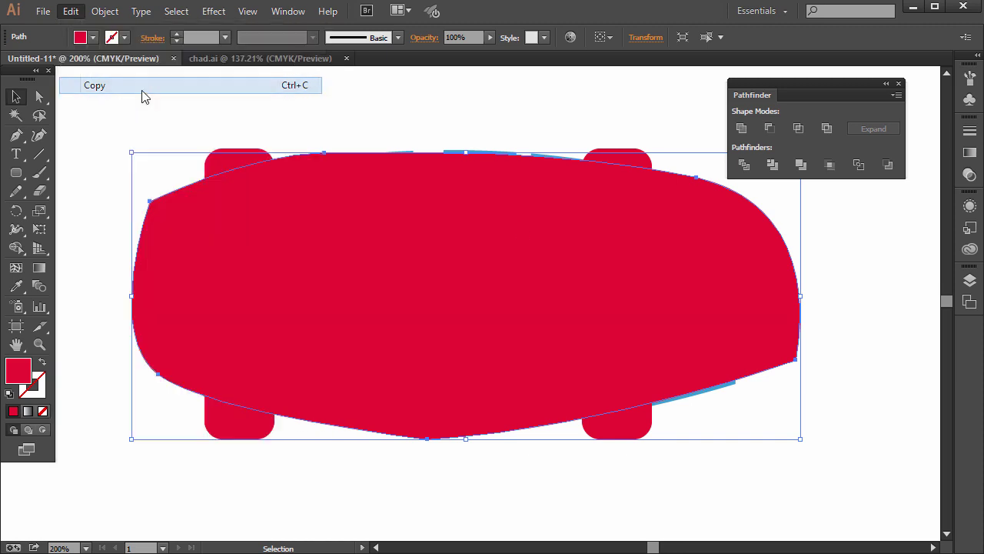
left_click(202, 125)
left_click(357, 179)
left_click(239, 153, "shift")
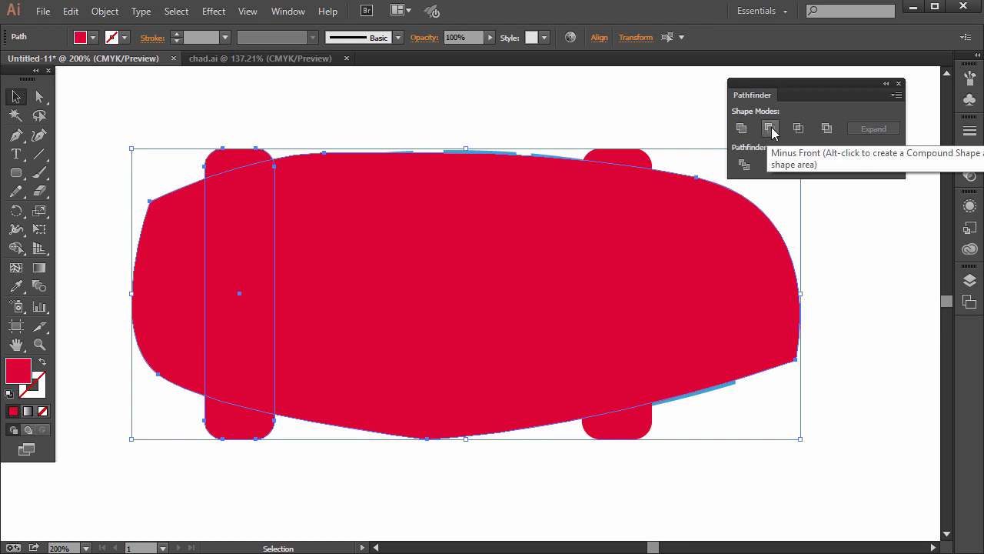
left_click(770, 129)
left_click(435, 80)
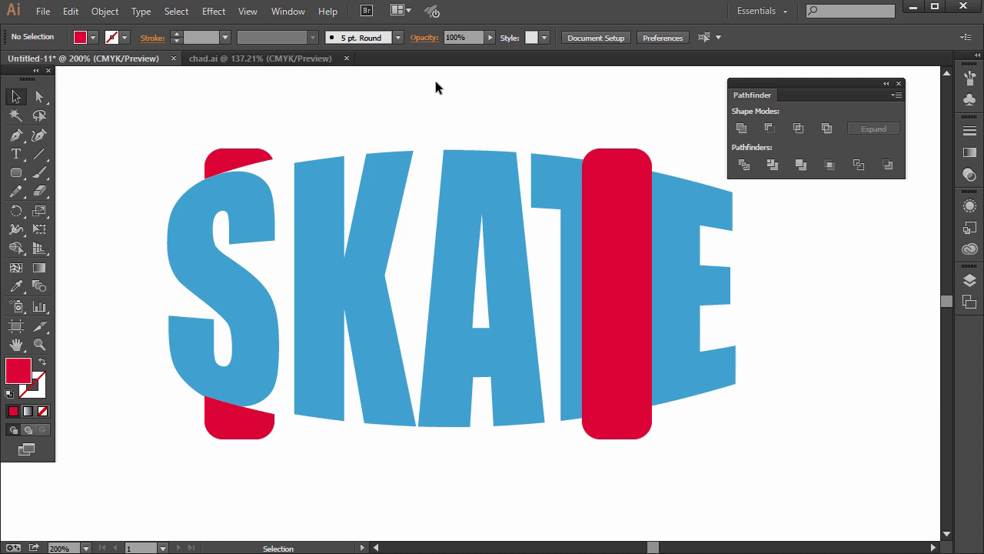
- Paste the deck in place and subtract it from the right wheel
left_click(70, 11)
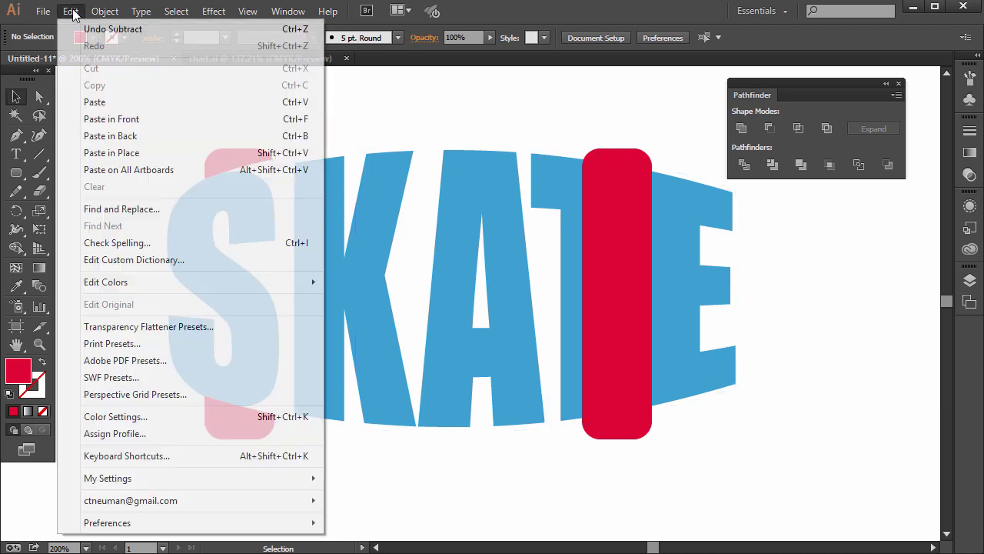
left_click(131, 153)
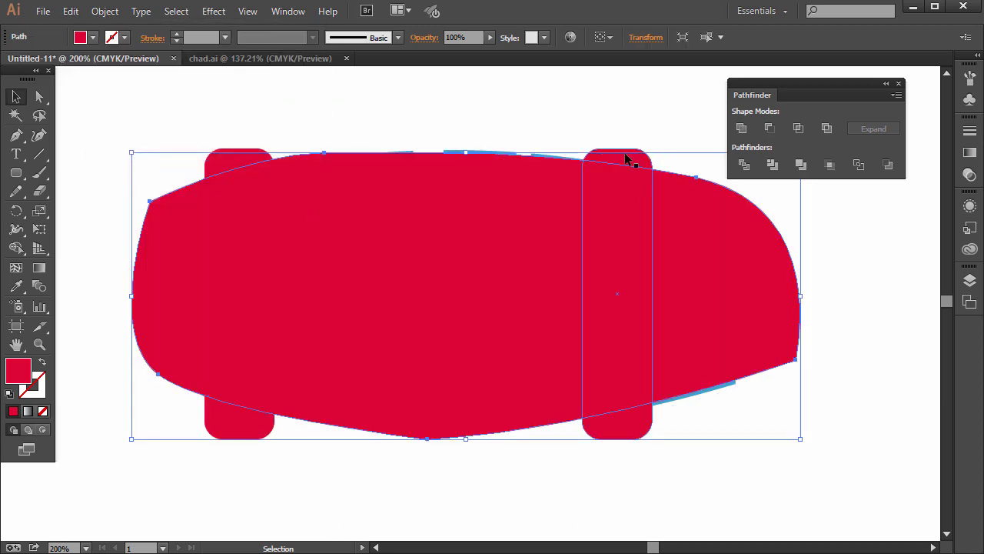
key("shift")
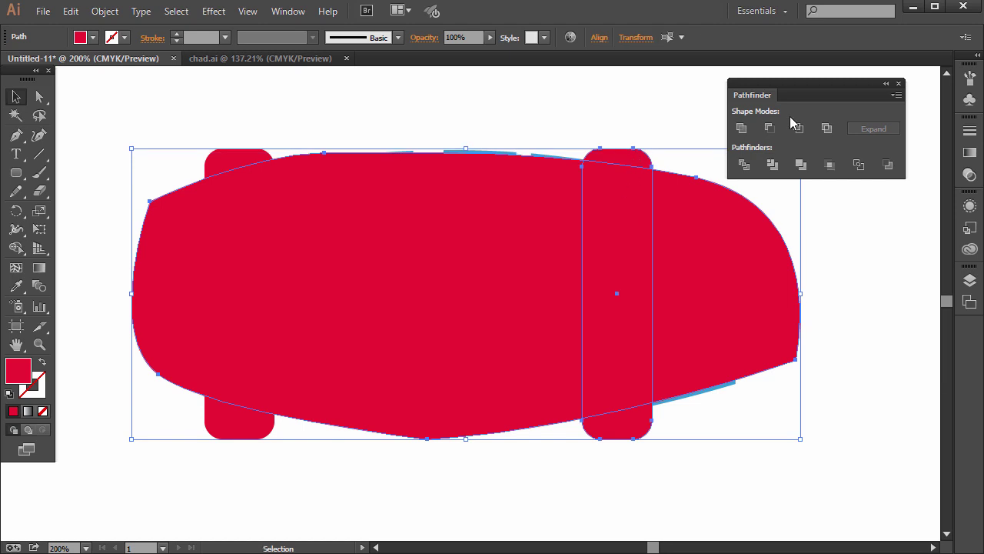
left_click(769, 129)
left_click(633, 108)
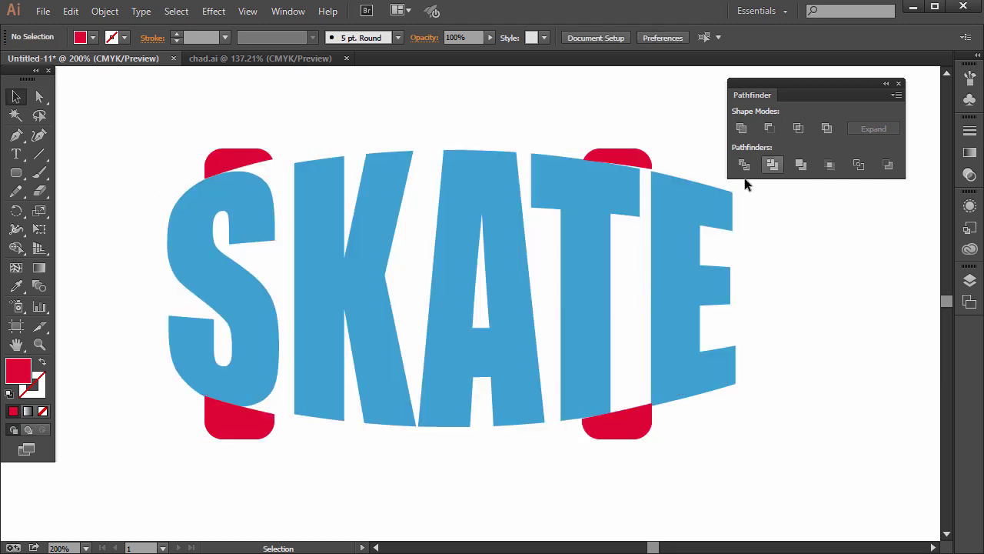
- Drag anchor points along the top of SKATE's E and T to refine the curved edge
left_click(39, 97)
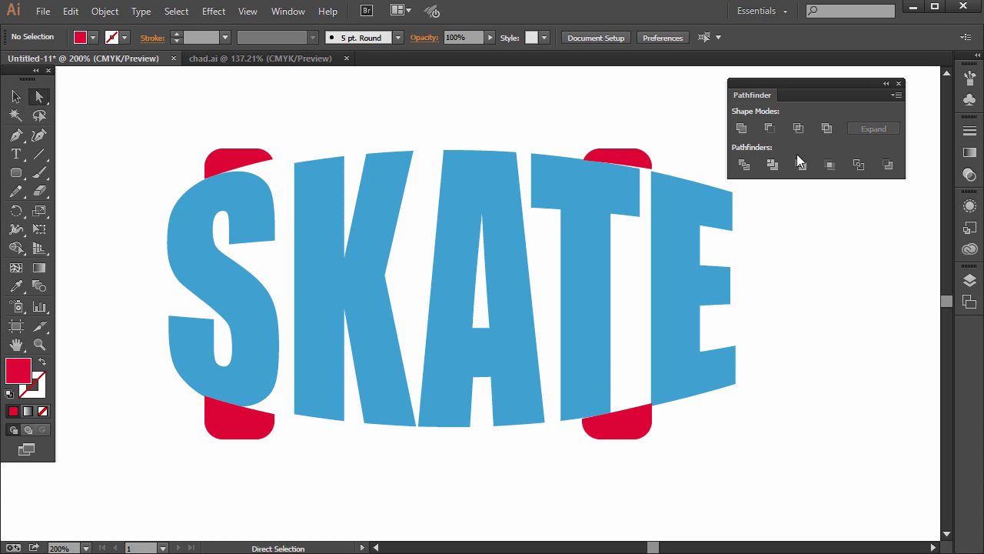
left_click_drag(653, 169, 655, 176)
key("ctrl+plus")
key("ctrl+plus")
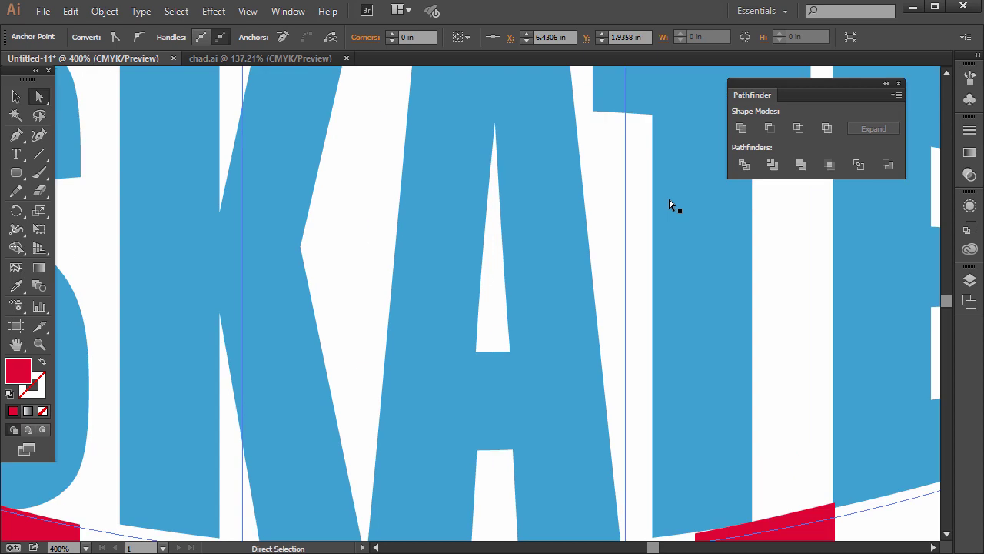
scroll(543, 508, "up", 5)
left_click_drag(836, 296, 839, 302)
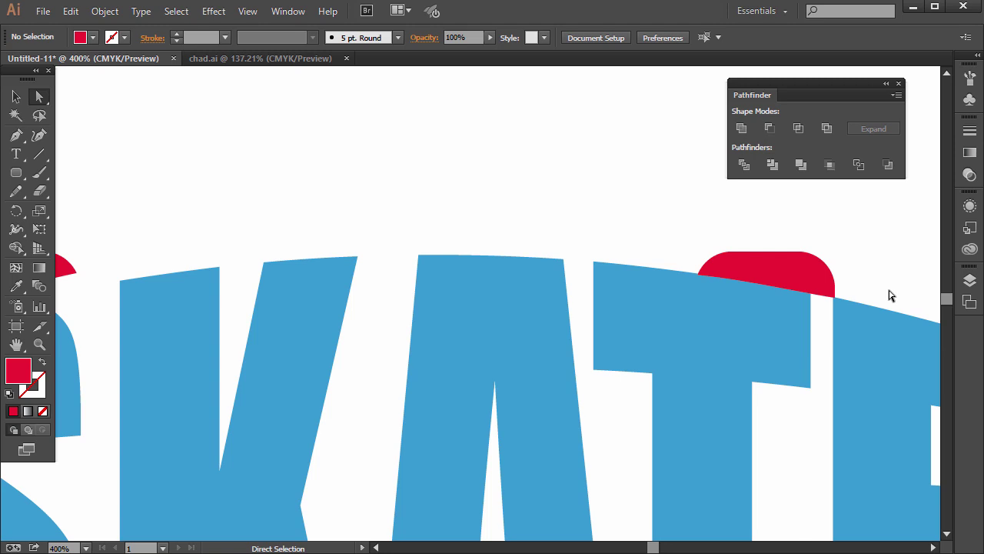
key("ctrl+minus")
key("ctrl+minus")
key("ctrl+minus")
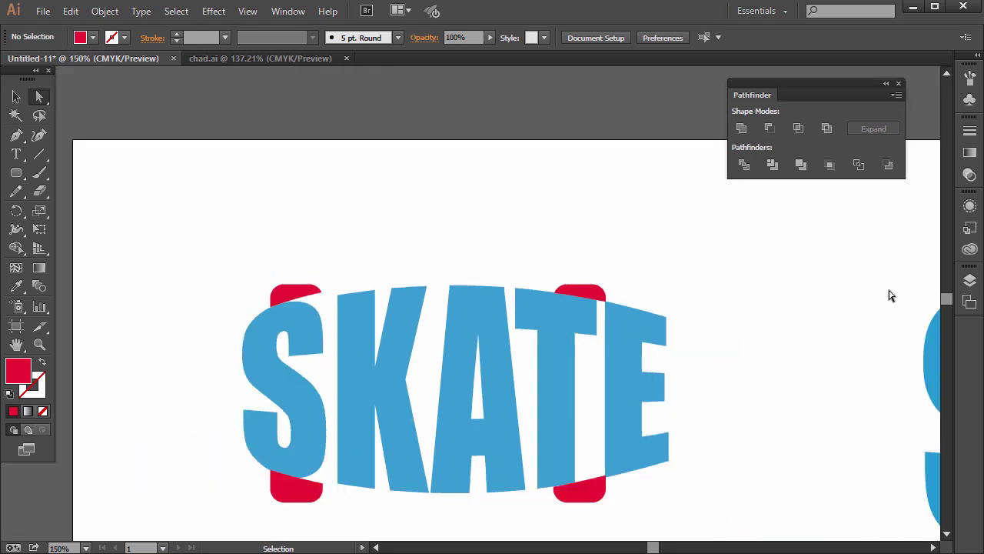
scroll(503, 406, "down", 1)
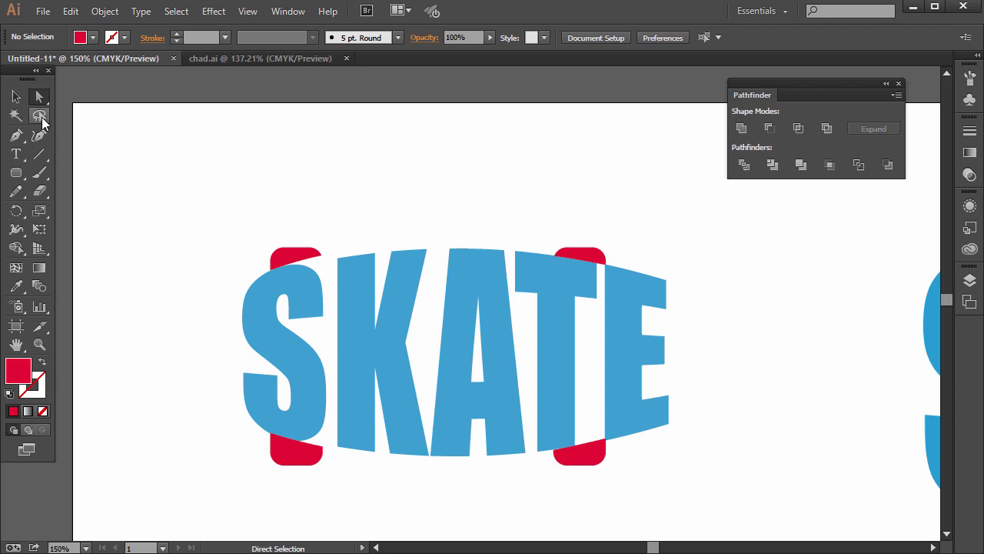
- Move all the SKATE artwork toward the bottom left of the artboard
left_click(16, 97)
left_click_drag(203, 177, 679, 472)
left_click_drag(556, 292, 231, 534)
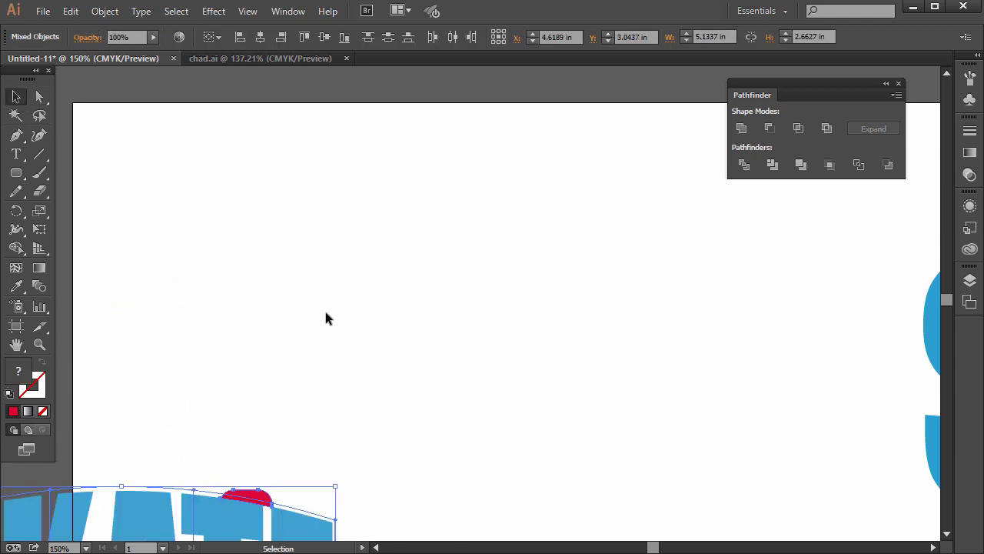
left_click(281, 332)
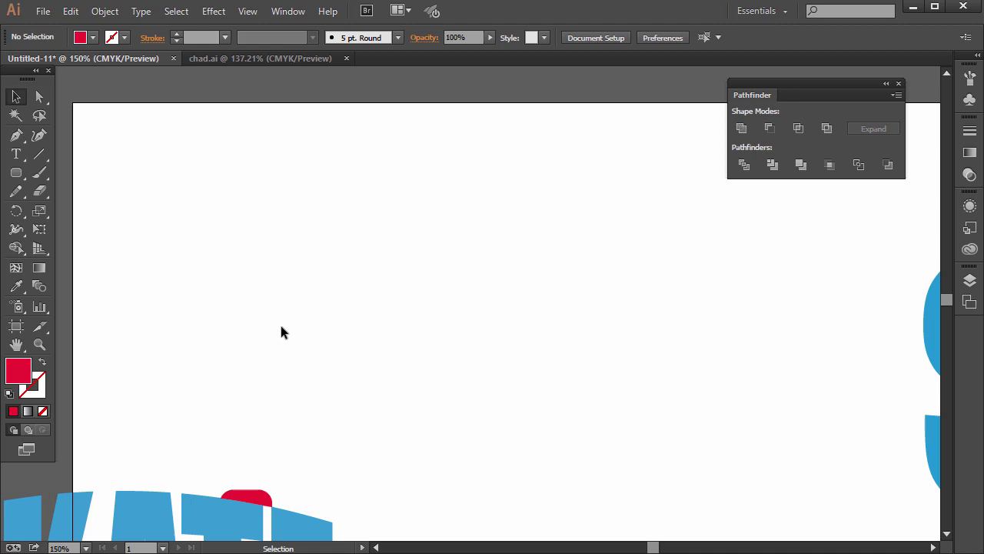
- Type SURF in Impact and enlarge it to about 150 pt, placed up-left
left_click(16, 154)
left_click(379, 377)
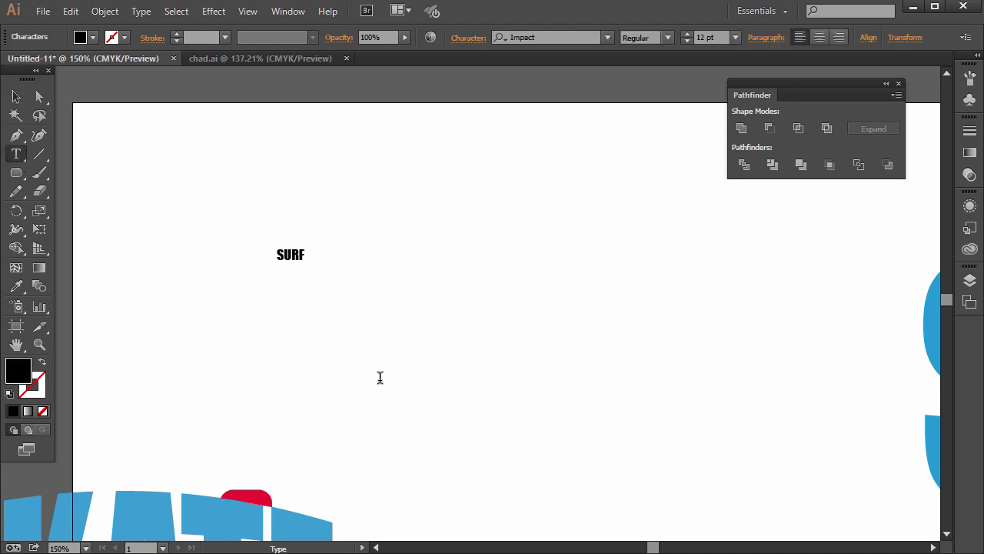
left_click(16, 97)
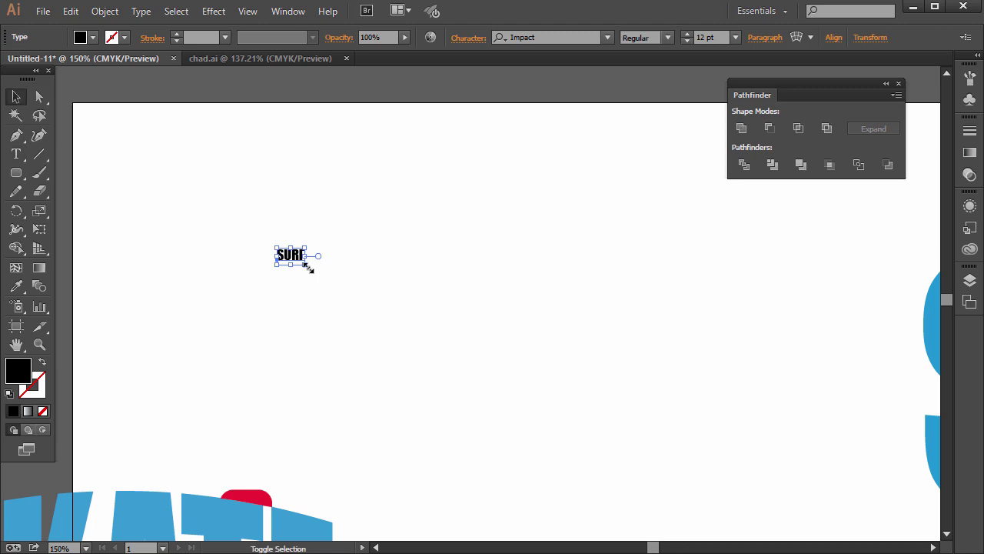
left_click_drag(308, 267, 585, 460)
left_click_drag(416, 375, 296, 286)
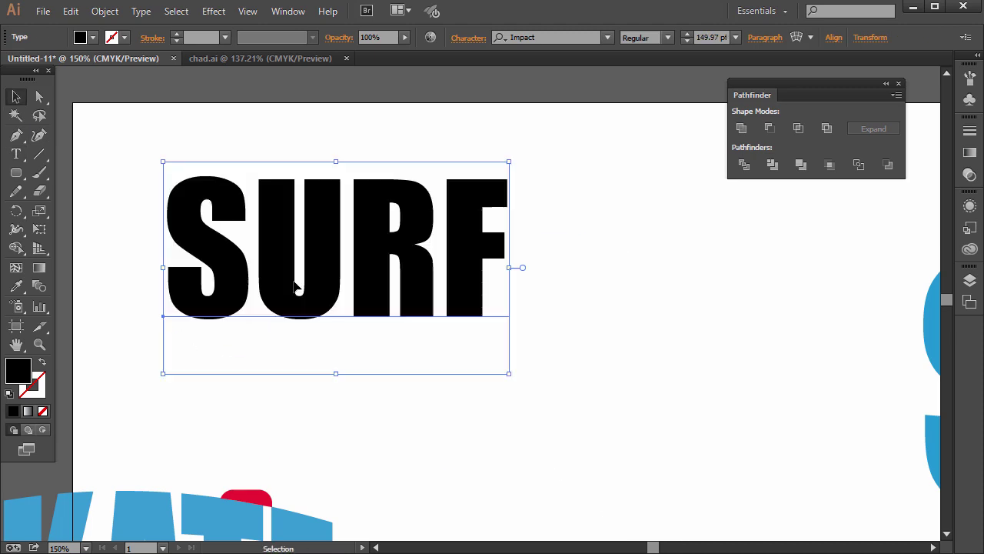
- Fill the SURF letters with bright cyan 0FBEED
double_click(260, 234)
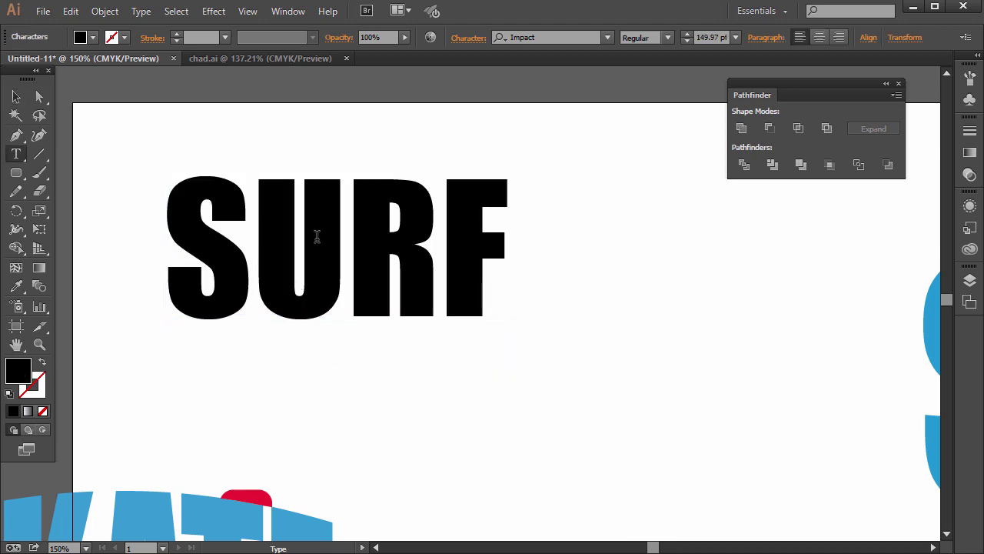
left_click_drag(196, 253, 518, 253)
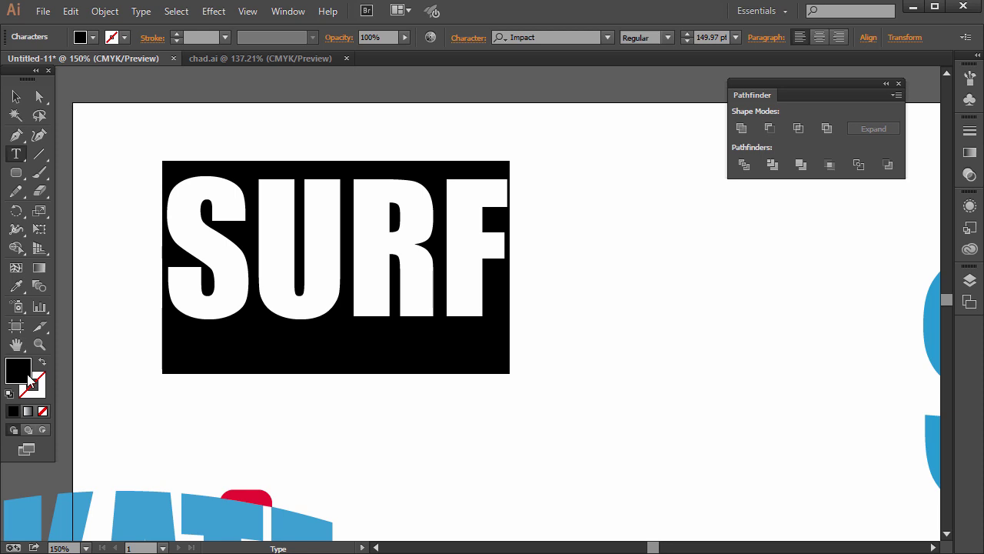
double_click(20, 373)
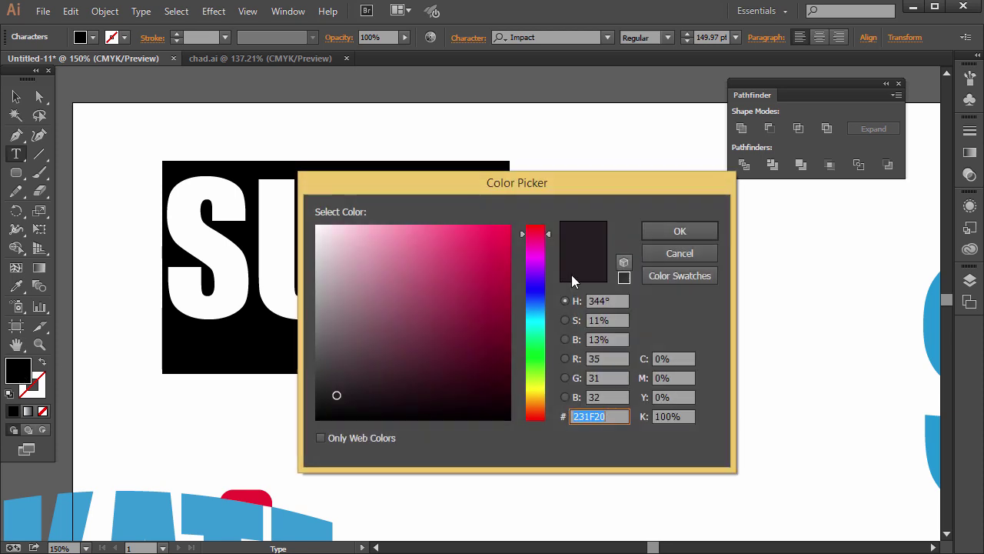
left_click(530, 316)
left_click_drag(490, 262, 500, 239)
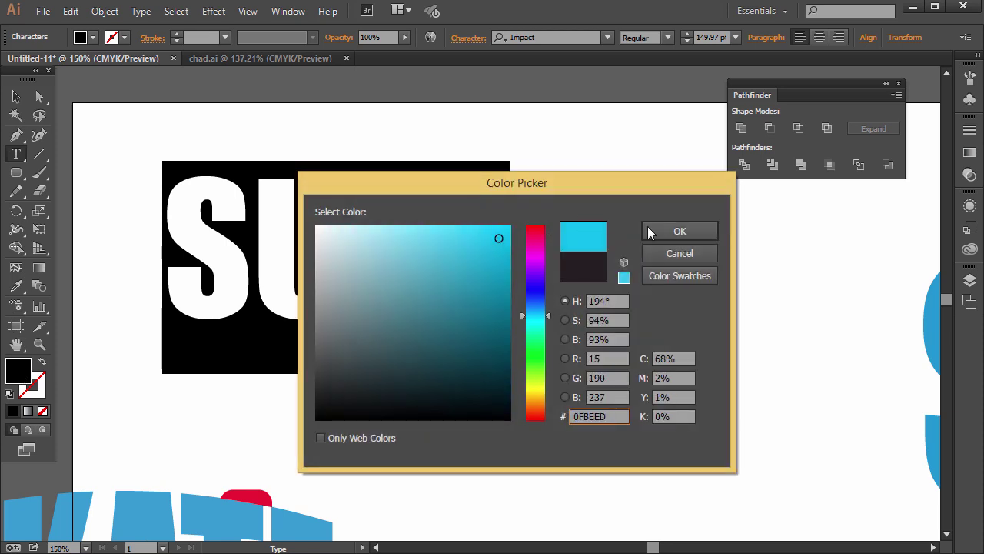
left_click(648, 229)
left_click(16, 96)
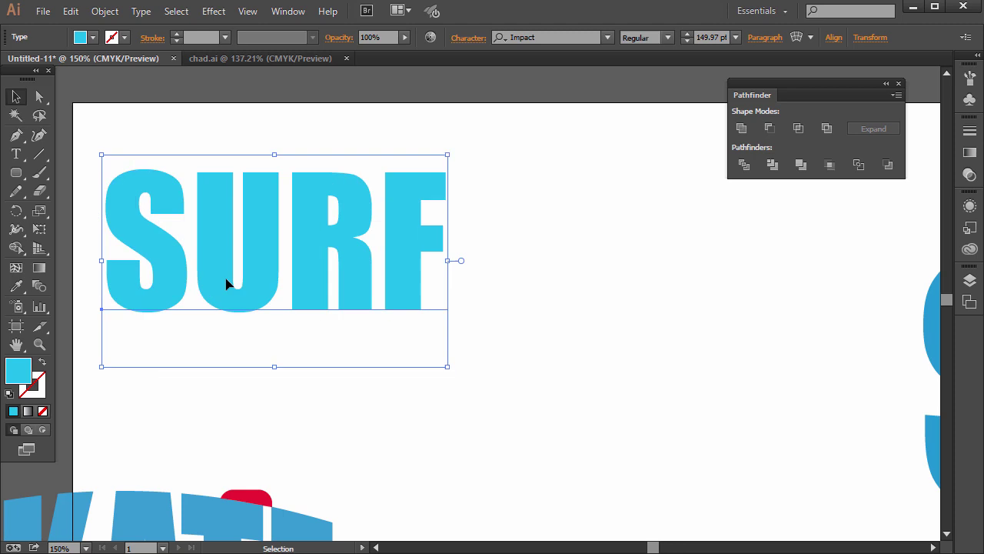
- Duplicate SURF to the right, then preview a Wave warp on the left copy and cancel
left_click_drag(240, 255, 679, 244)
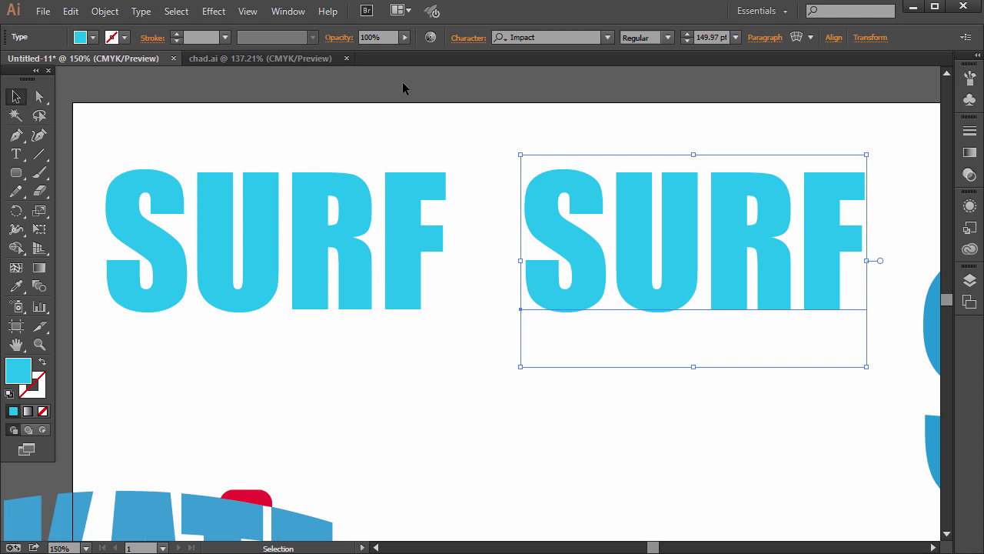
left_click(342, 267)
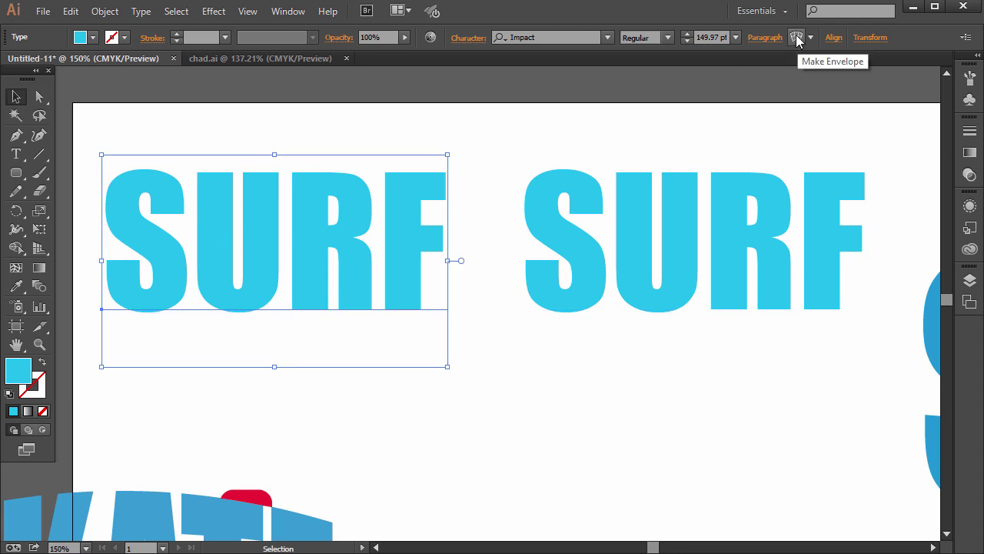
left_click(105, 11)
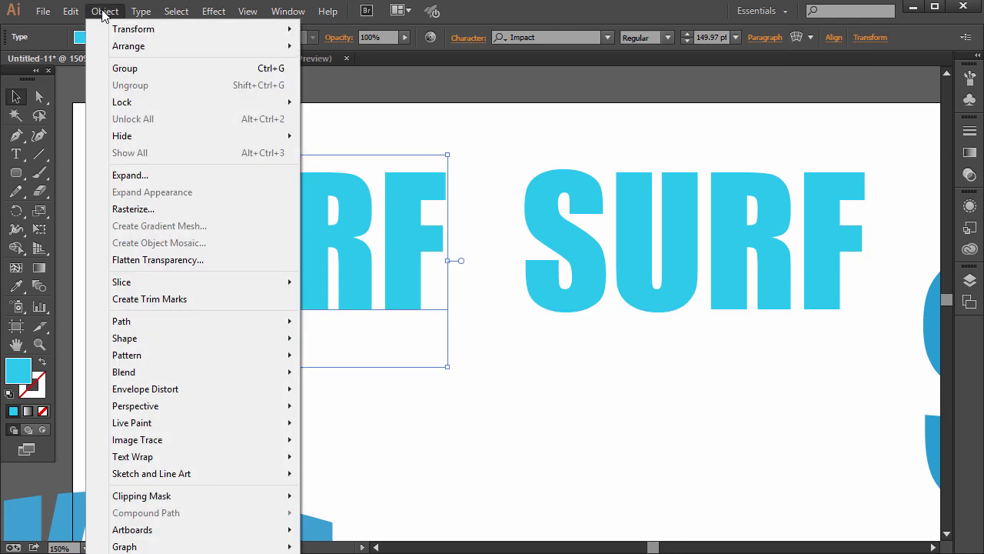
mouse_move(258, 390)
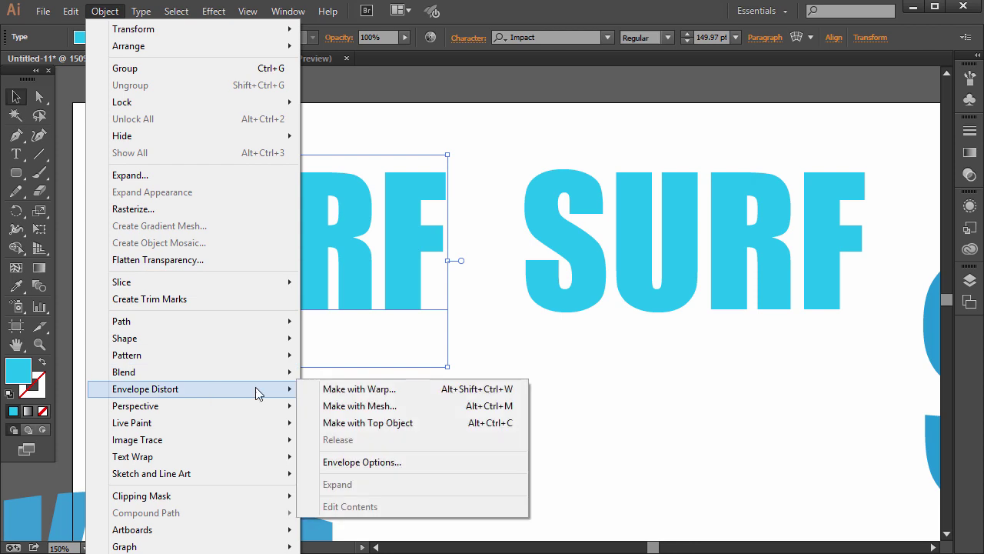
left_click(347, 390)
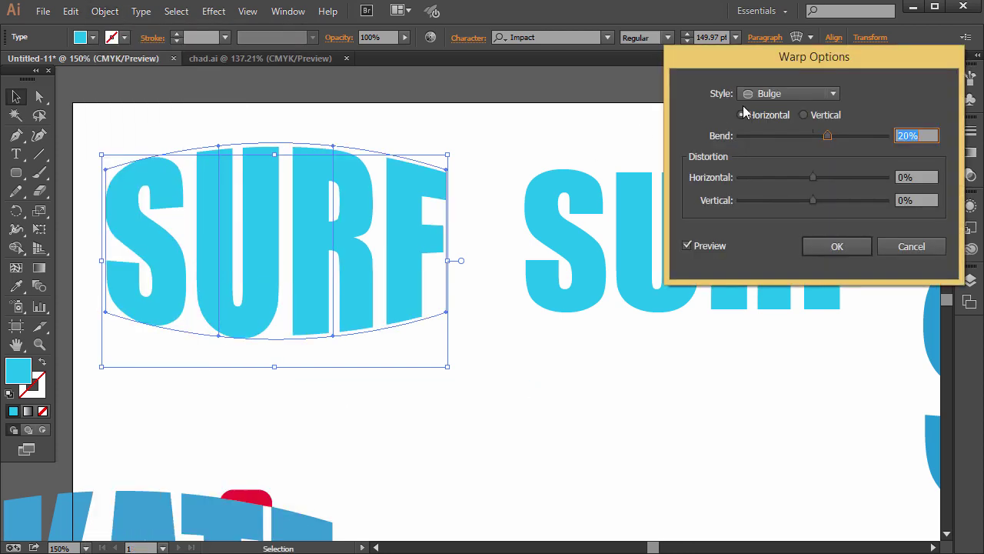
left_click(770, 93)
left_click(783, 250)
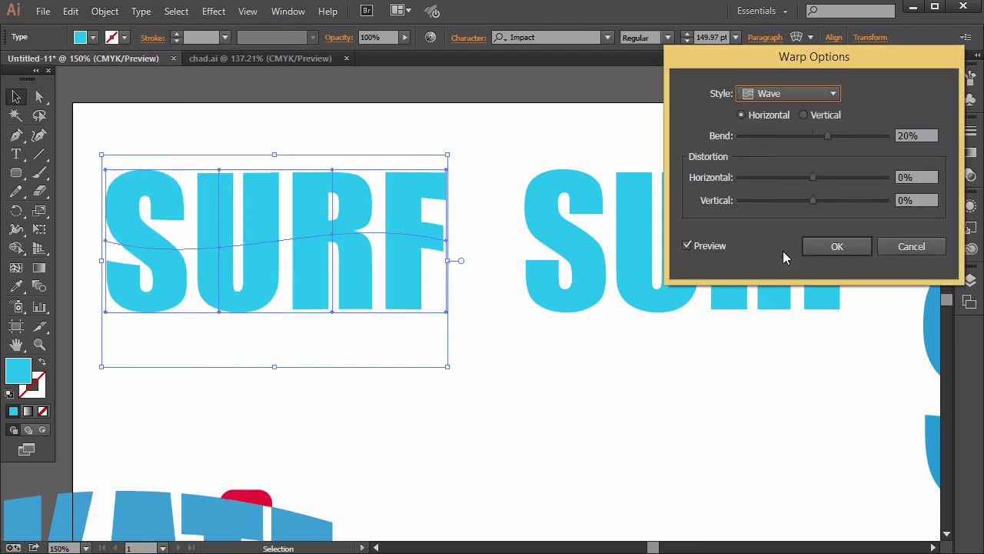
left_click(829, 136)
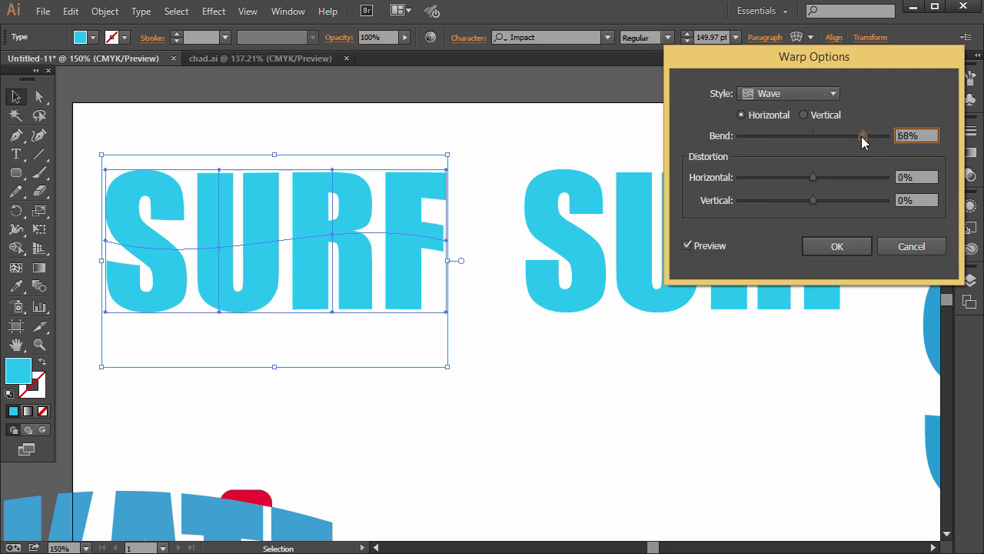
left_click(910, 246)
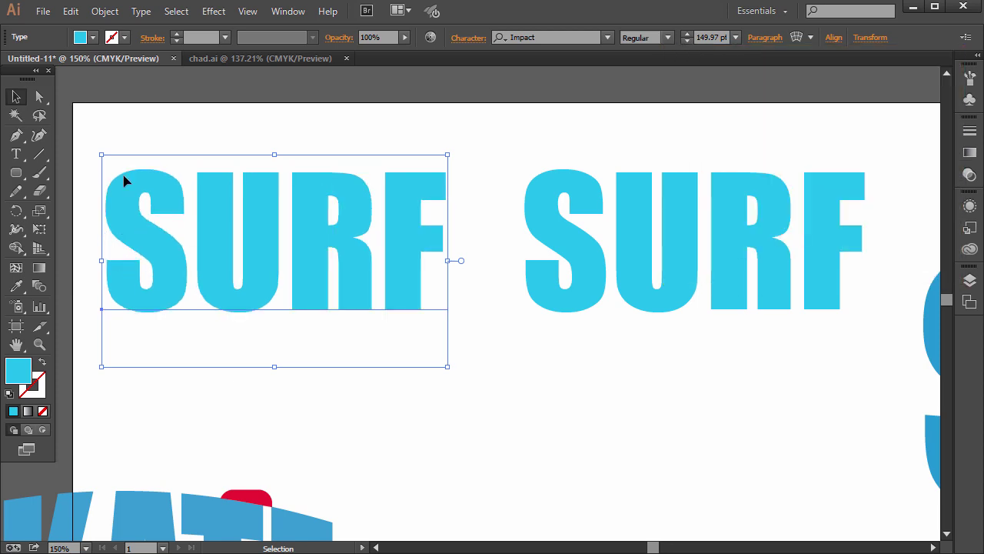
- Draw a closed four-cornered flag path with curved sides over the first SURF text using the Pen tool
left_click(16, 138)
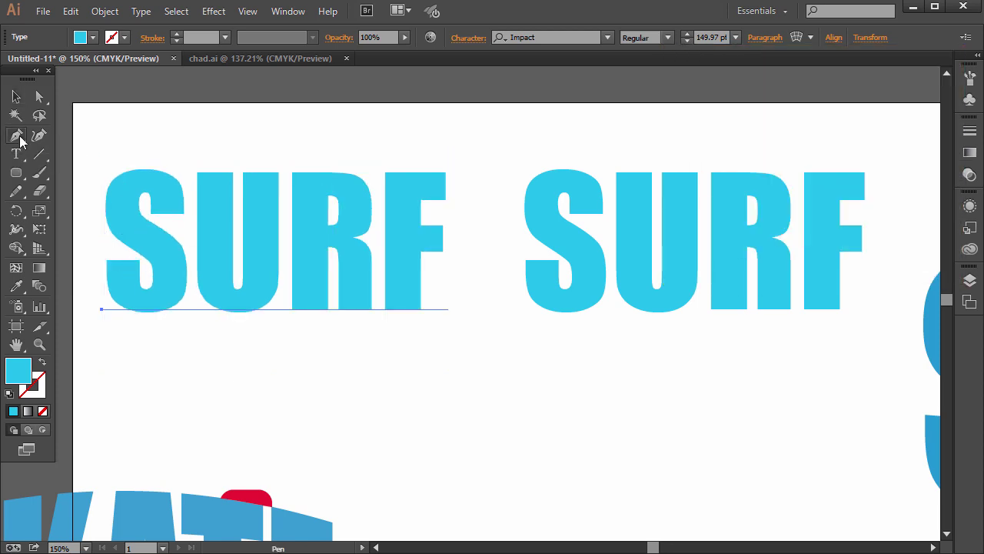
left_click(94, 144)
left_click_drag(115, 343, 66, 432)
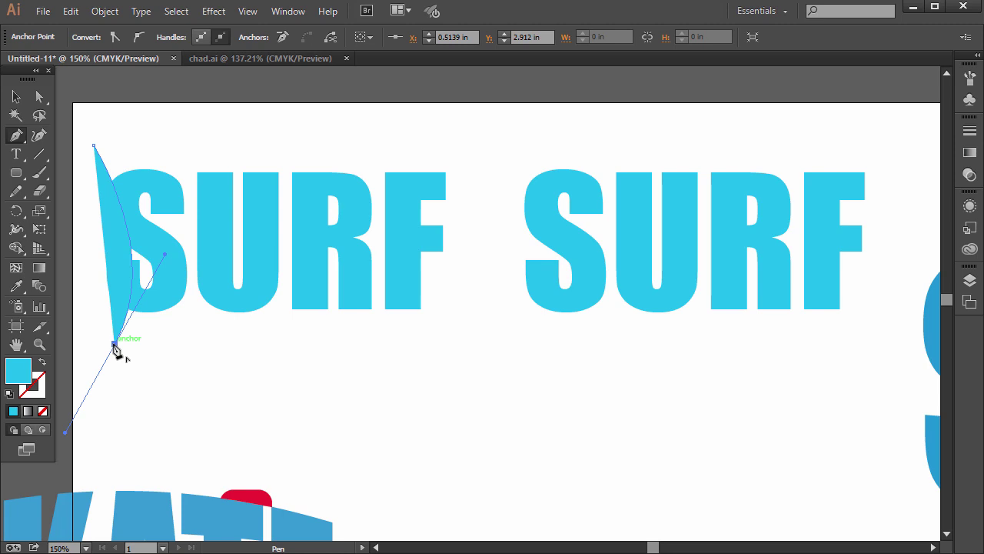
left_click_drag(392, 329, 491, 393)
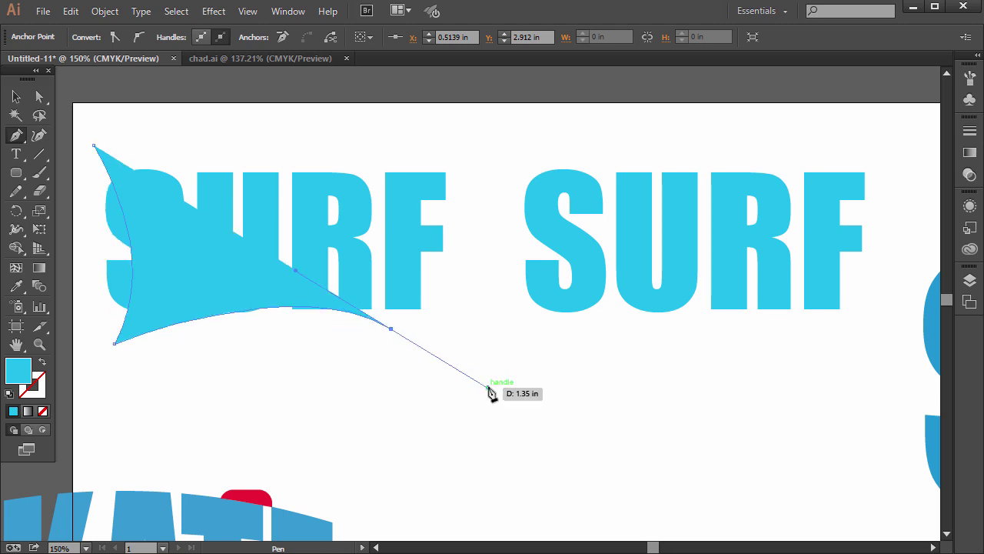
left_click(391, 330)
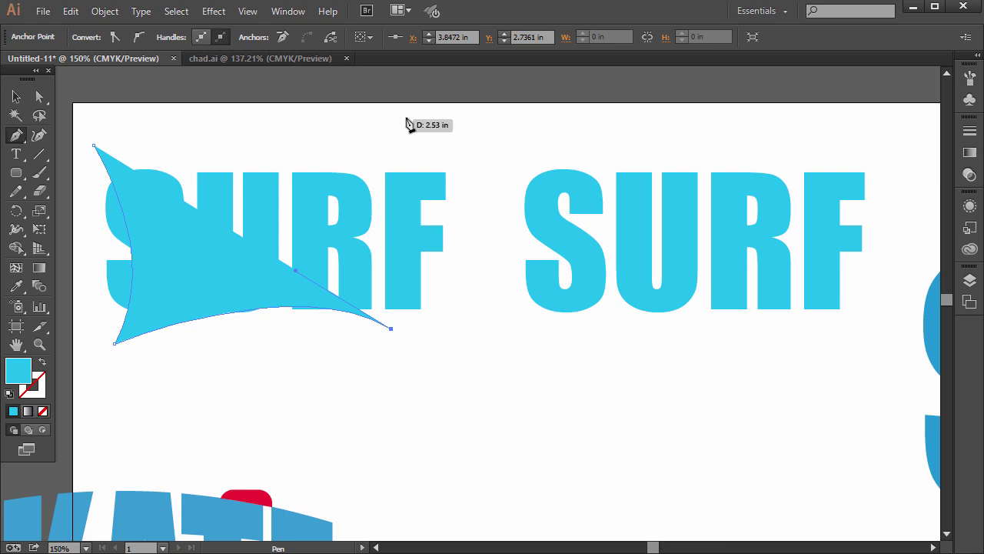
left_click_drag(413, 135, 492, 103)
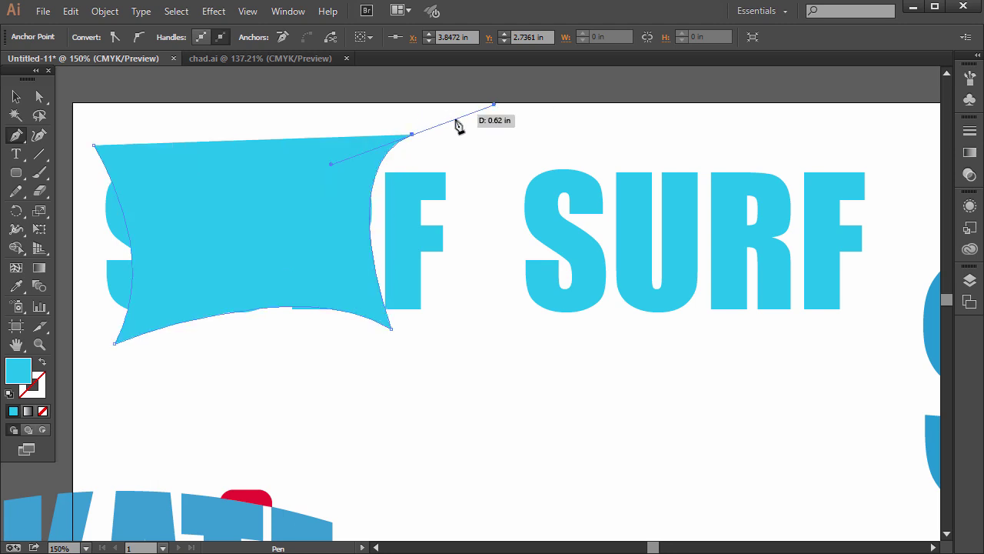
left_click(413, 136)
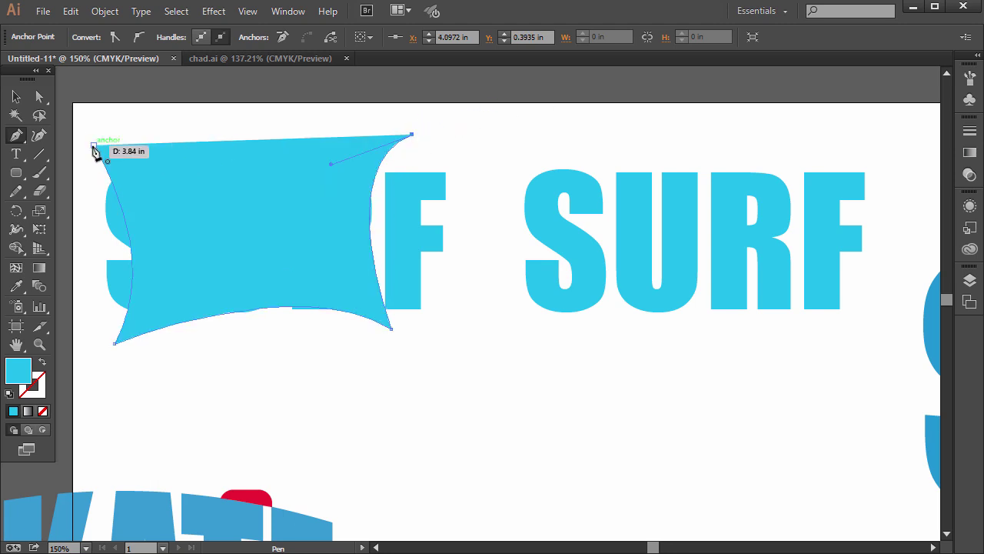
left_click_drag(94, 145, 164, 254)
left_click_drag(12, 116, 89, 99)
- Enlarge the flag shape so it fully covers the SURF text, then deselect it
left_click(11, 96)
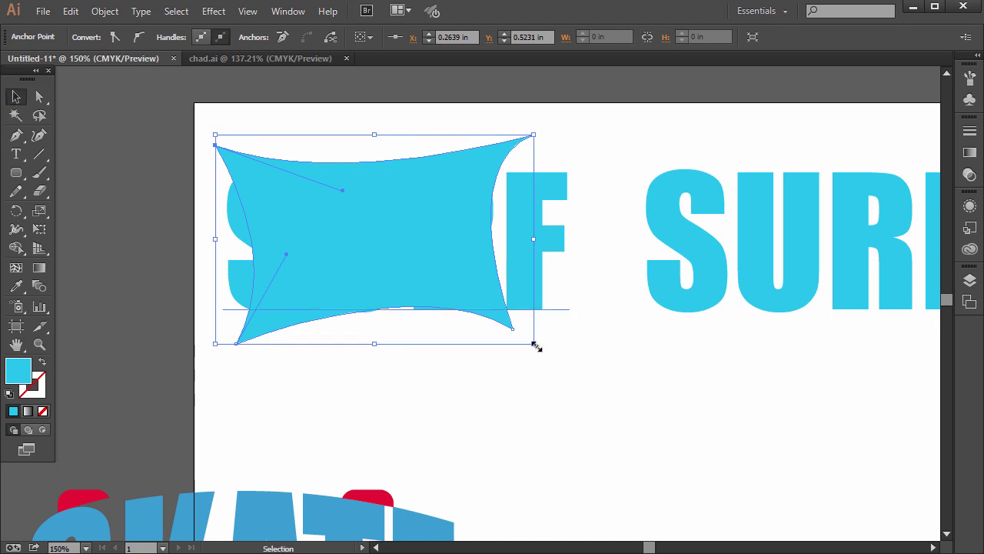
left_click_drag(536, 344, 589, 359)
left_click(635, 419)
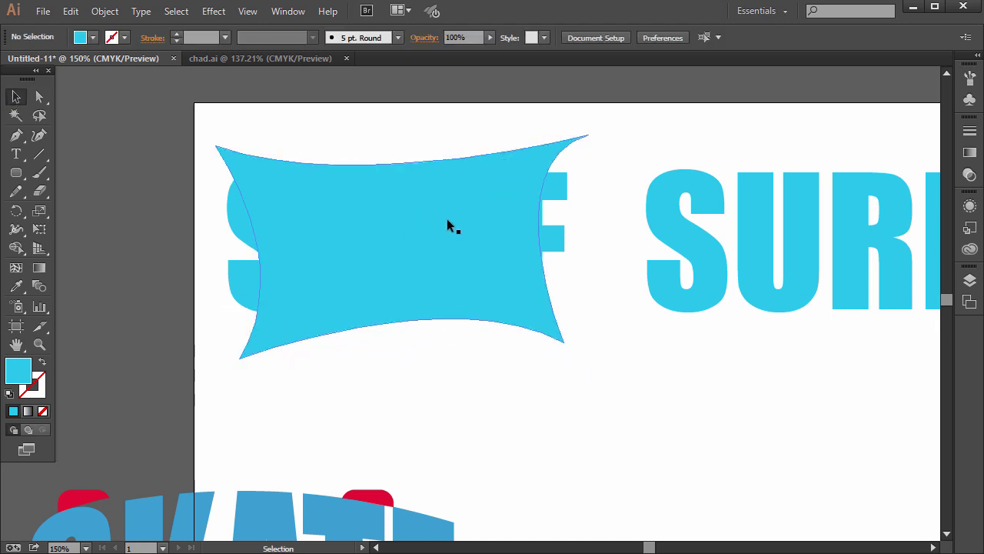
- Warp the first SURF text into the flag shape with Envelope Distort > Make with Top Object
left_click_drag(182, 112, 543, 384)
left_click(105, 11)
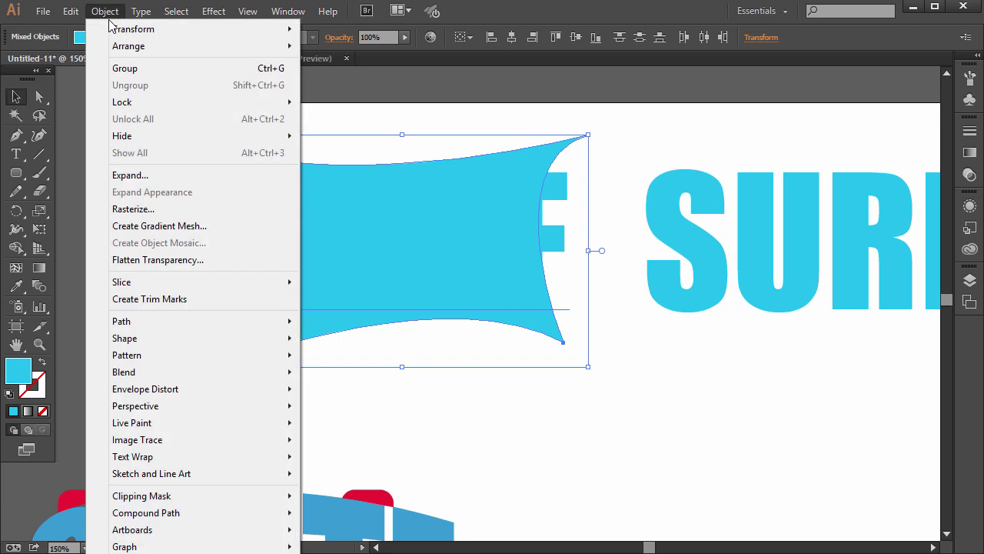
mouse_move(253, 391)
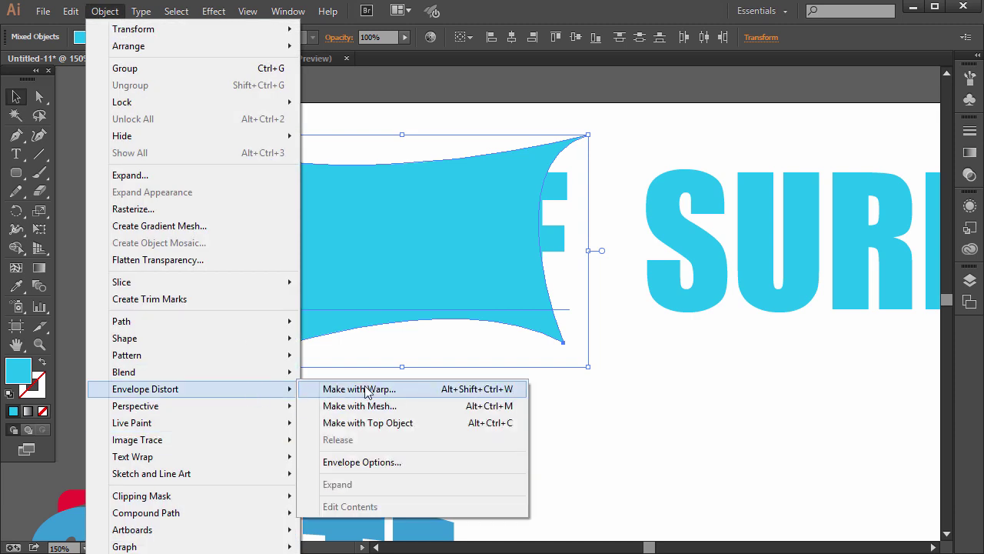
left_click(355, 423)
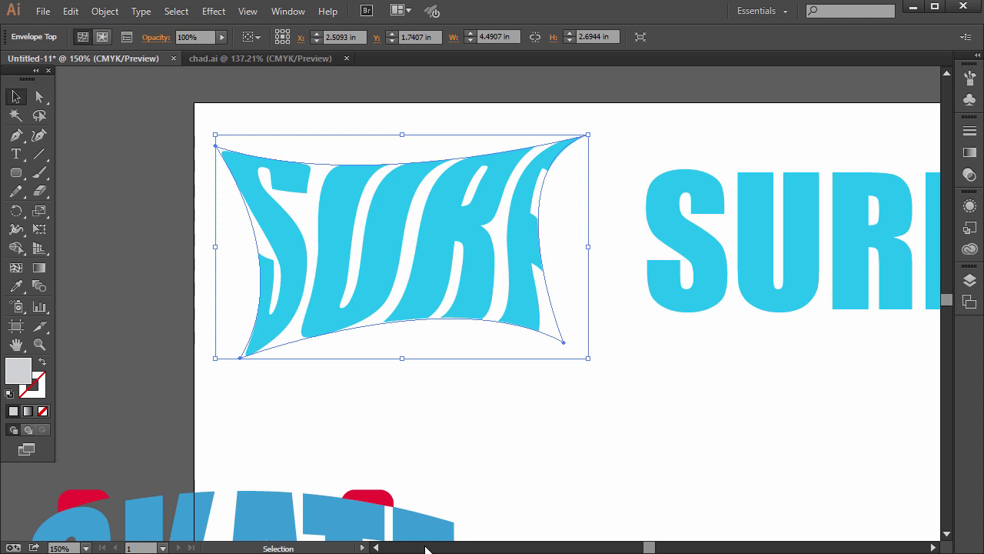
- Draw a grey ellipse about 4.56 by 2.56 in and position it over the second SURF text
left_click_drag(648, 547, 660, 547)
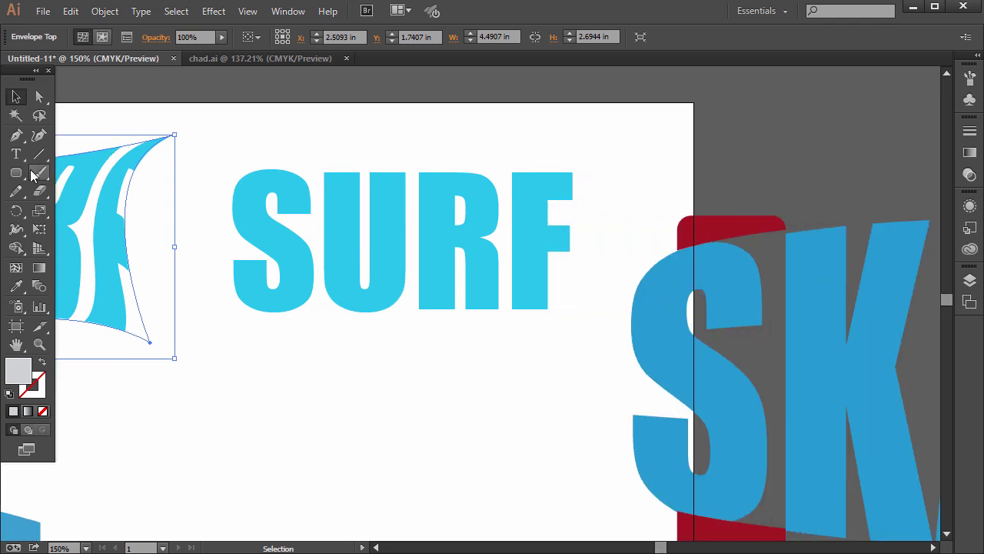
left_click(19, 138)
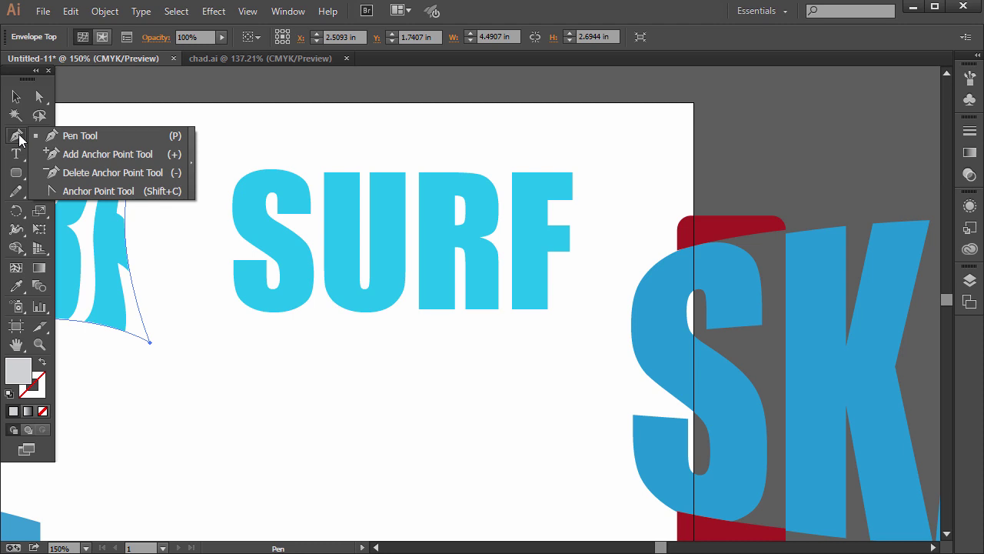
left_click(16, 172)
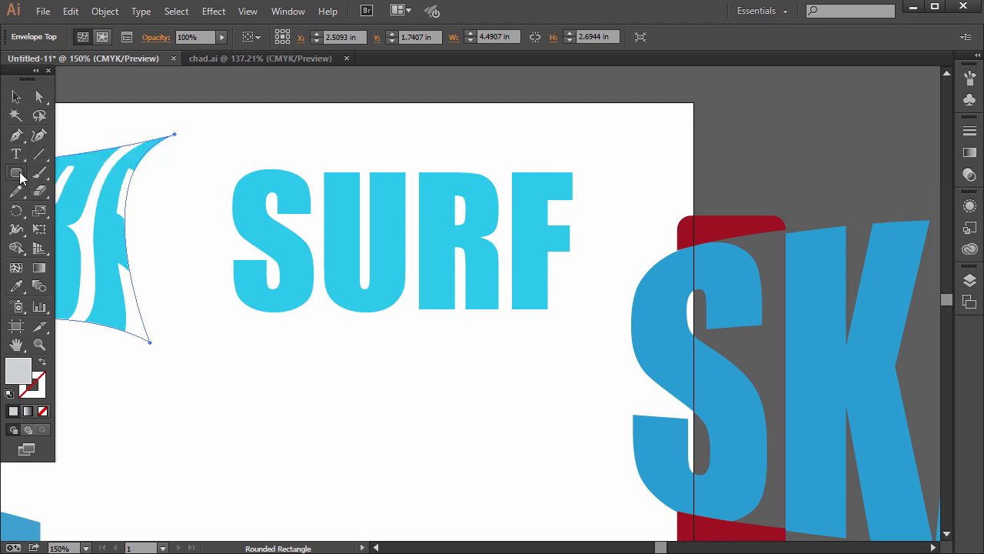
left_click(81, 210)
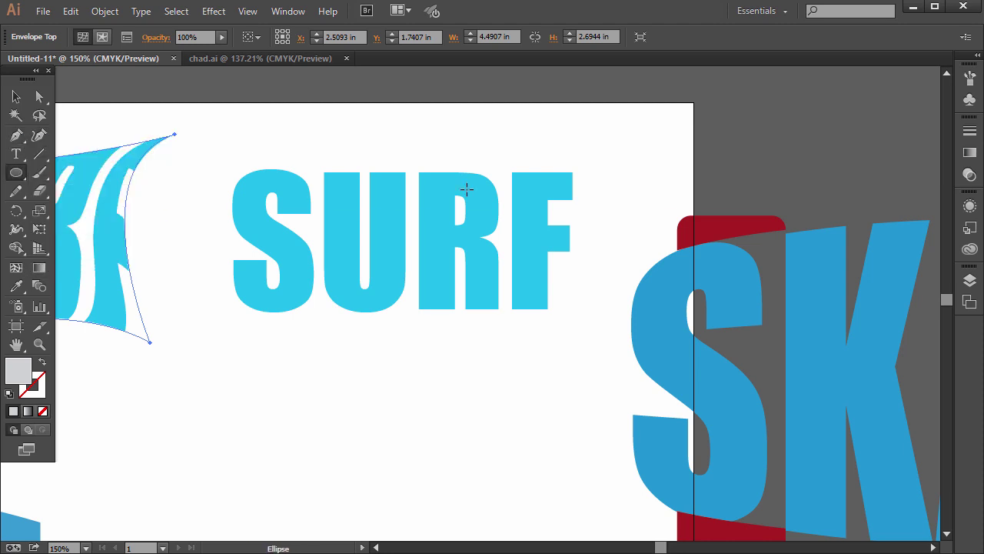
left_click_drag(233, 158, 622, 389)
key("v")
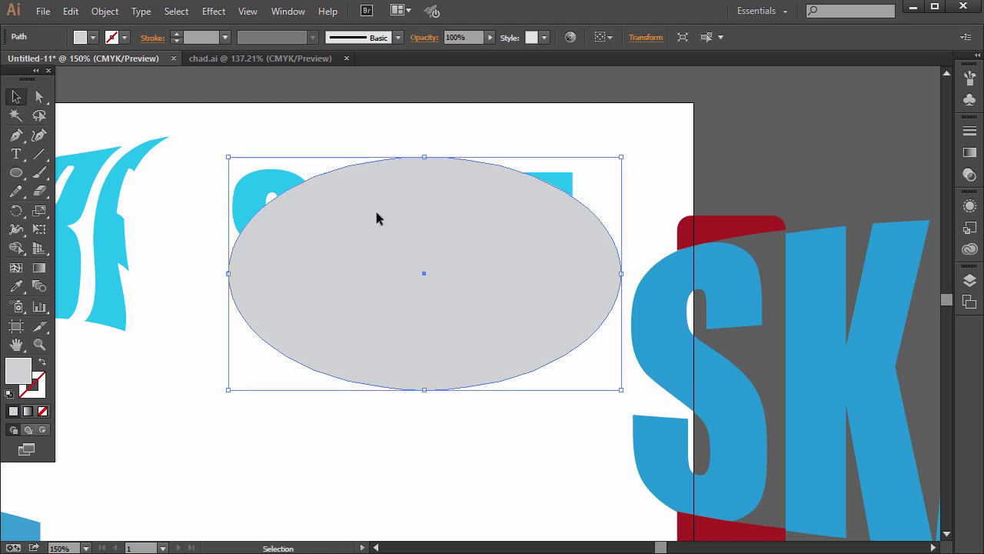
left_click_drag(376, 214, 352, 182)
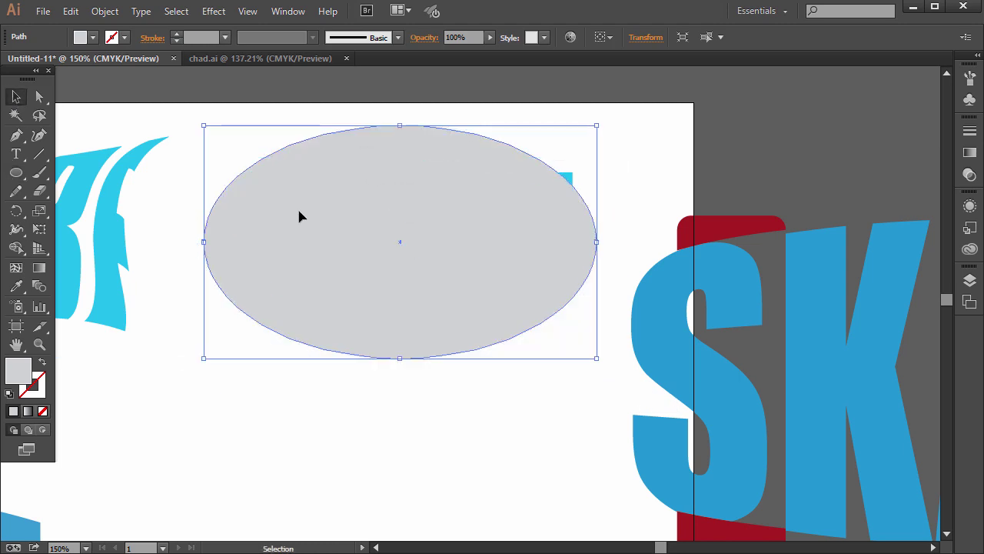
- Add four anchor points to the ellipse at its upper-left, upper-right, lower-left and lower-right edges
left_click(16, 139)
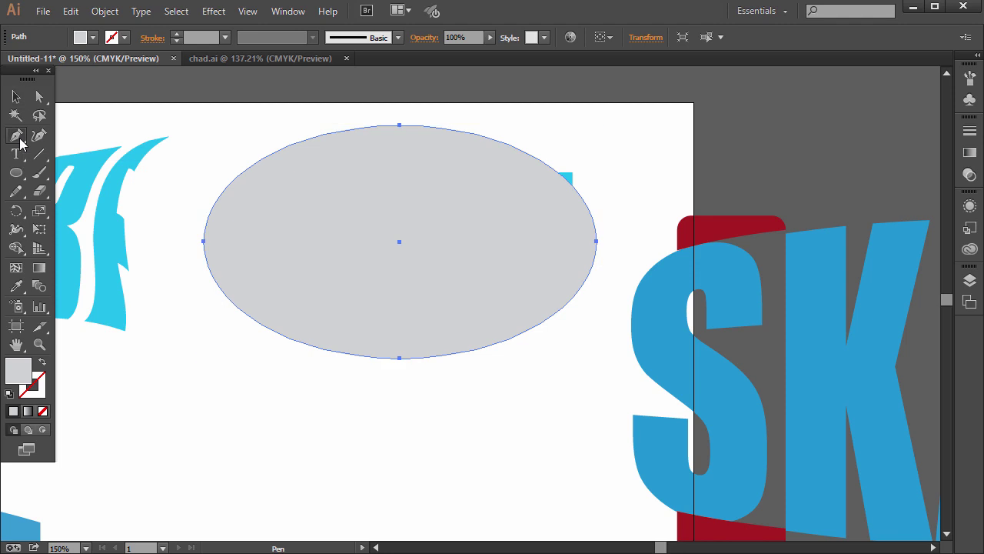
left_click(298, 143)
left_click(505, 143)
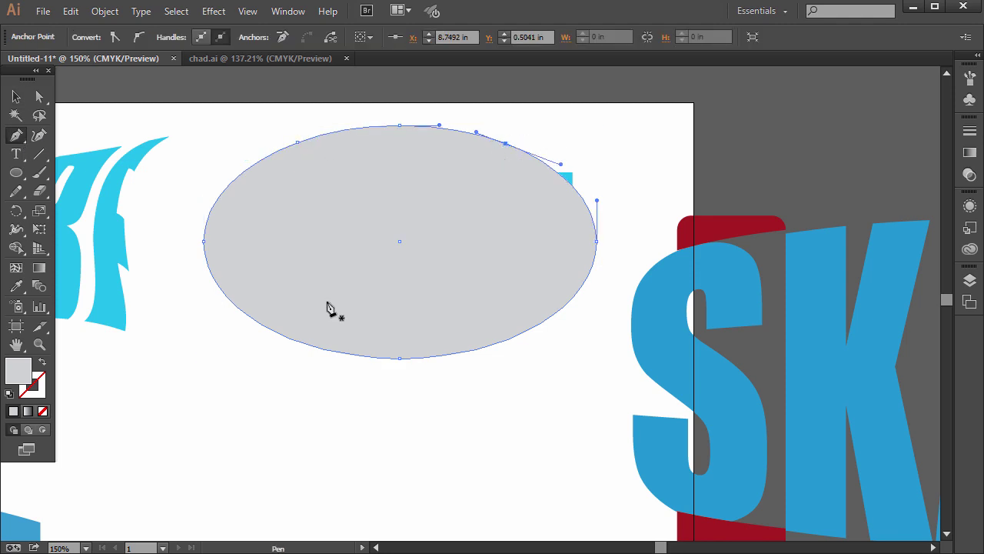
left_click(286, 337)
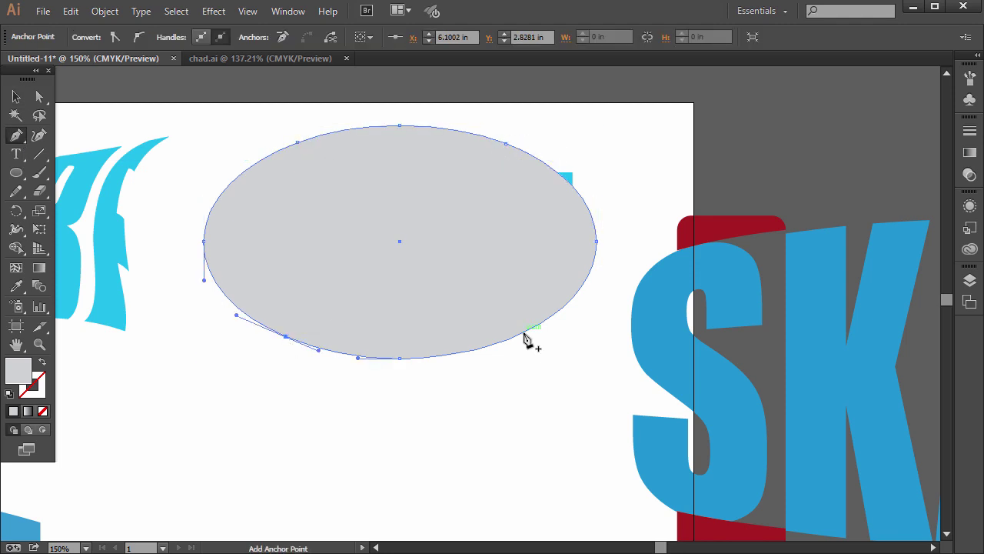
left_click(523, 331)
- Drag the anchors and curves so the ellipse bulges and tapers to a rounded bottom, then select the path
left_click(40, 97)
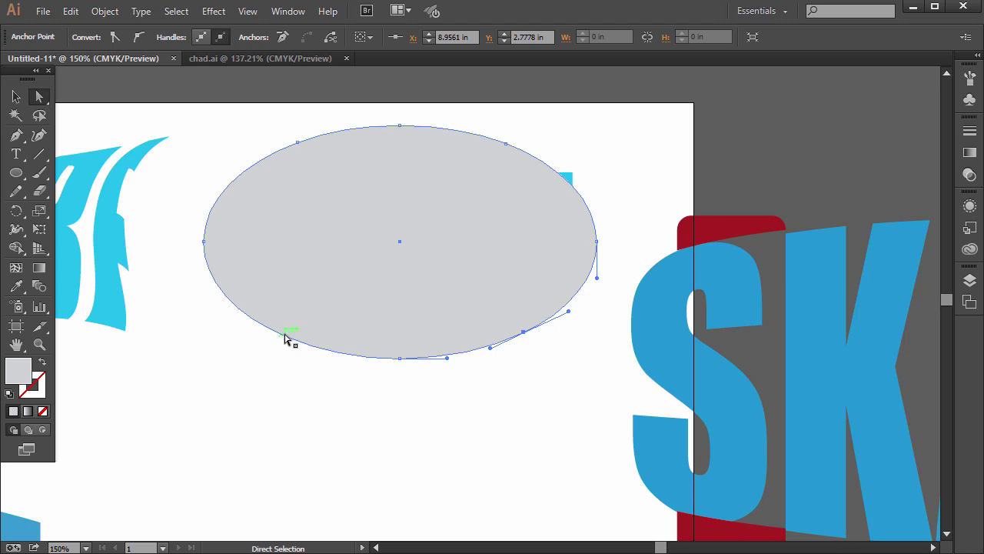
left_click_drag(287, 337, 311, 300)
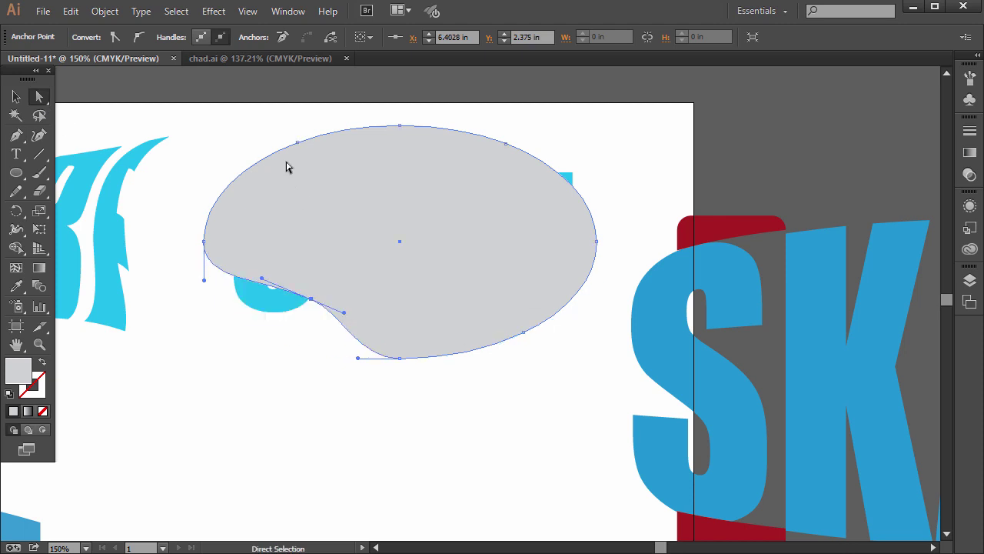
left_click_drag(297, 144, 293, 146)
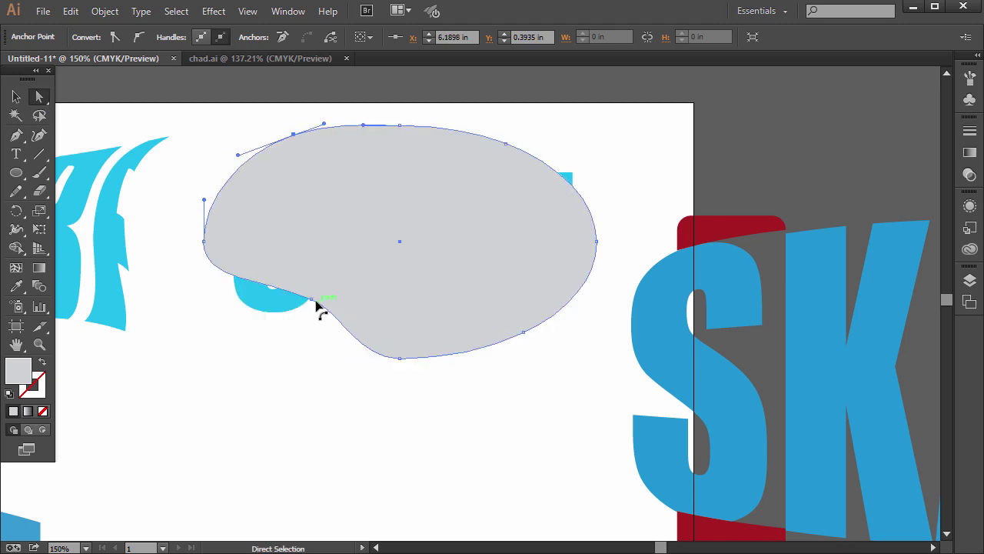
left_click_drag(319, 307, 312, 307)
left_click_drag(522, 337, 520, 313)
left_click_drag(505, 144, 526, 157)
left_click(164, 399)
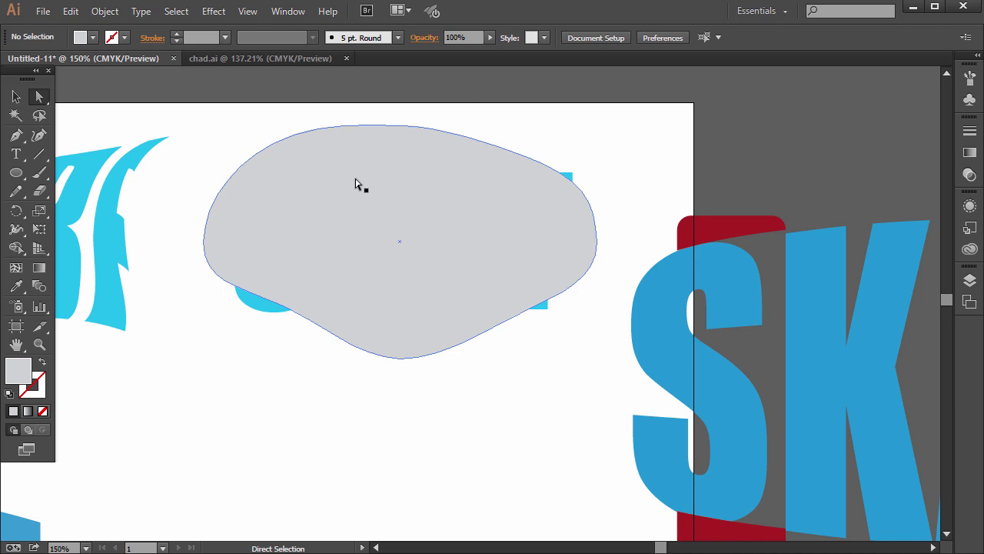
left_click(246, 235)
- Warp the second SURF text into the blob shape with Envelope Distort > Make with Top Object
left_click_drag(210, 117, 583, 442)
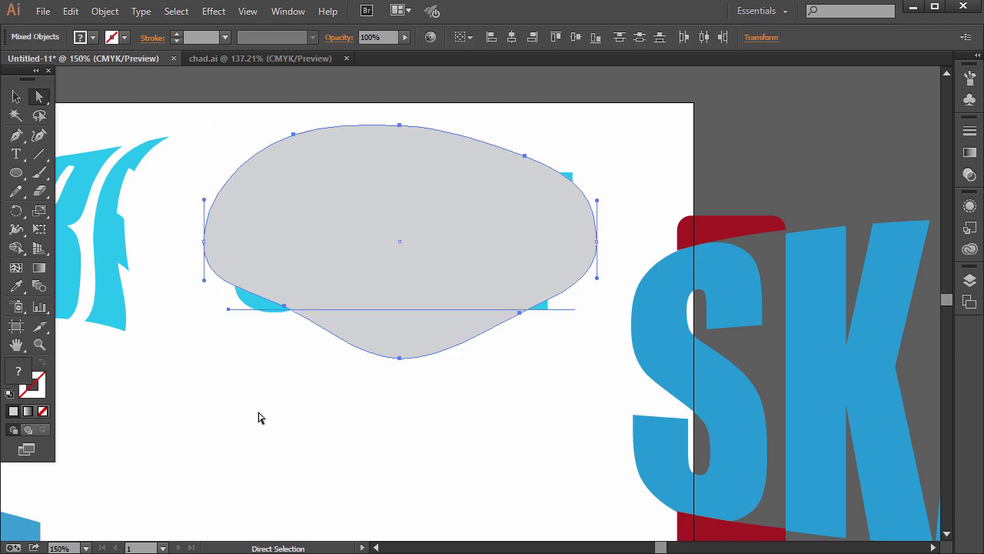
left_click(259, 417)
left_click(16, 96)
left_click_drag(221, 123, 572, 399)
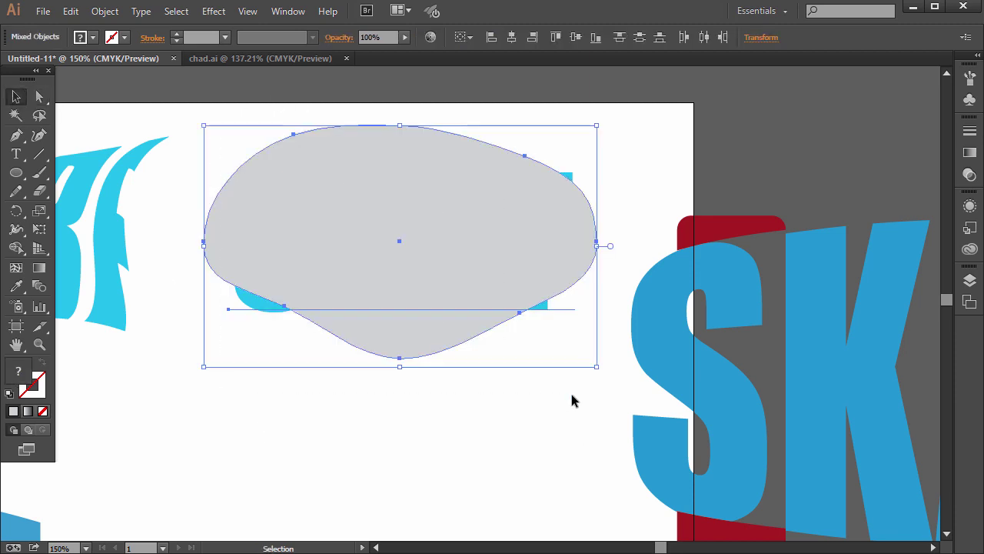
left_click(98, 12)
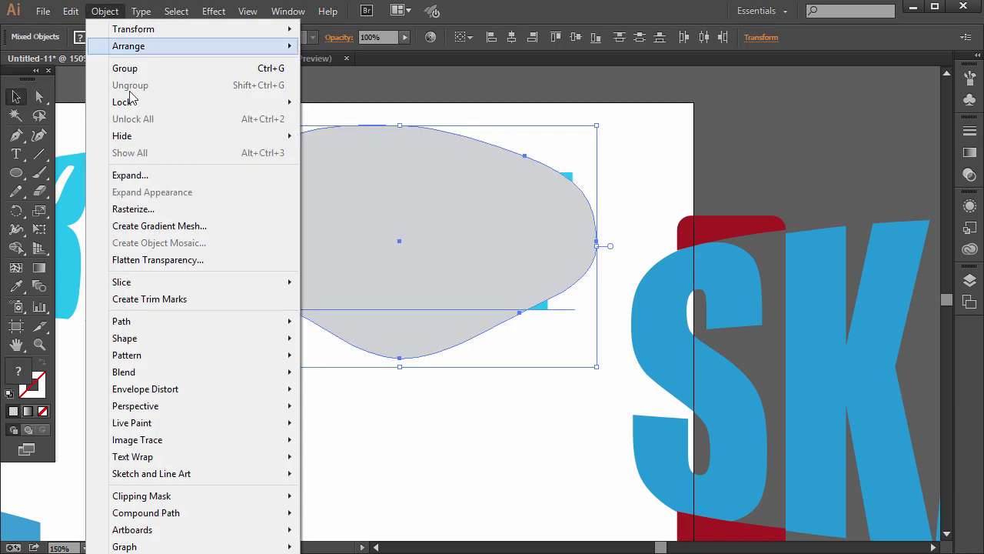
mouse_move(269, 391)
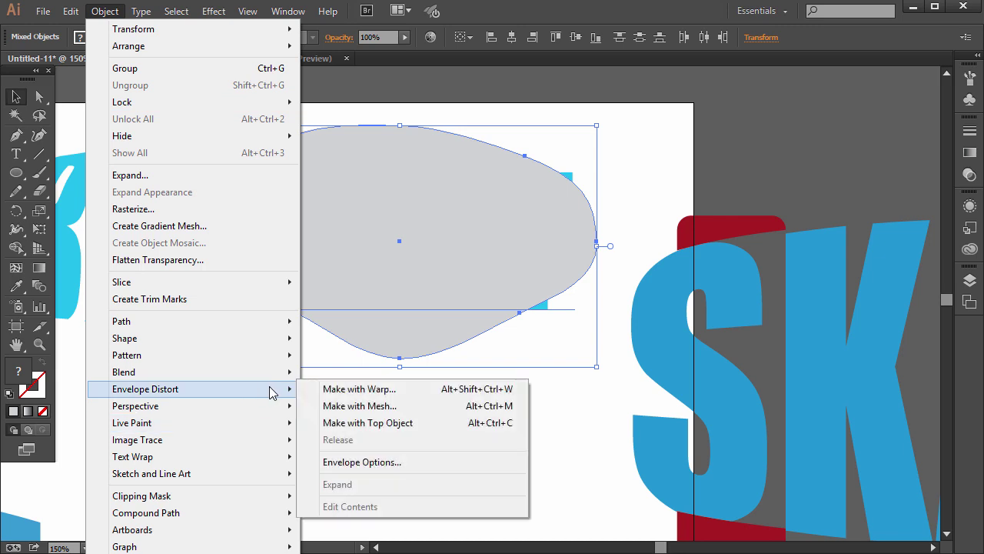
left_click(380, 422)
left_click(382, 425)
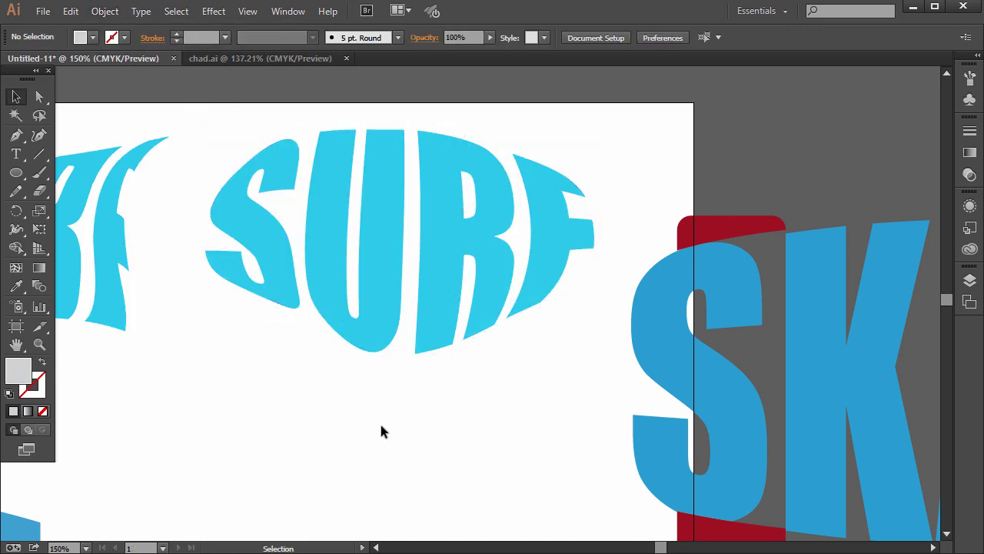
left_click_drag(660, 551, 650, 551)
scroll(547, 405, "down", 2)
scroll(550, 408, "down", 1)
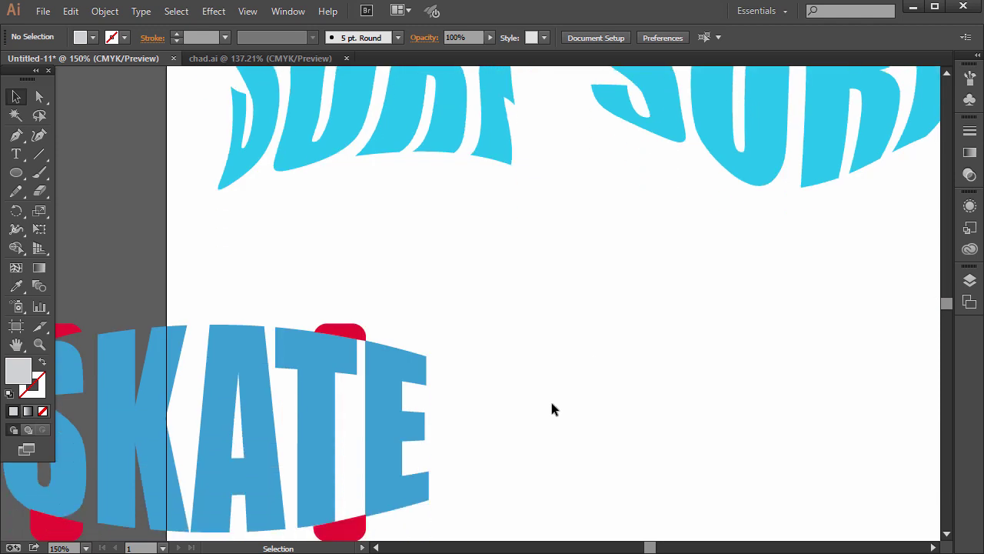
scroll(557, 409, "up", 3)
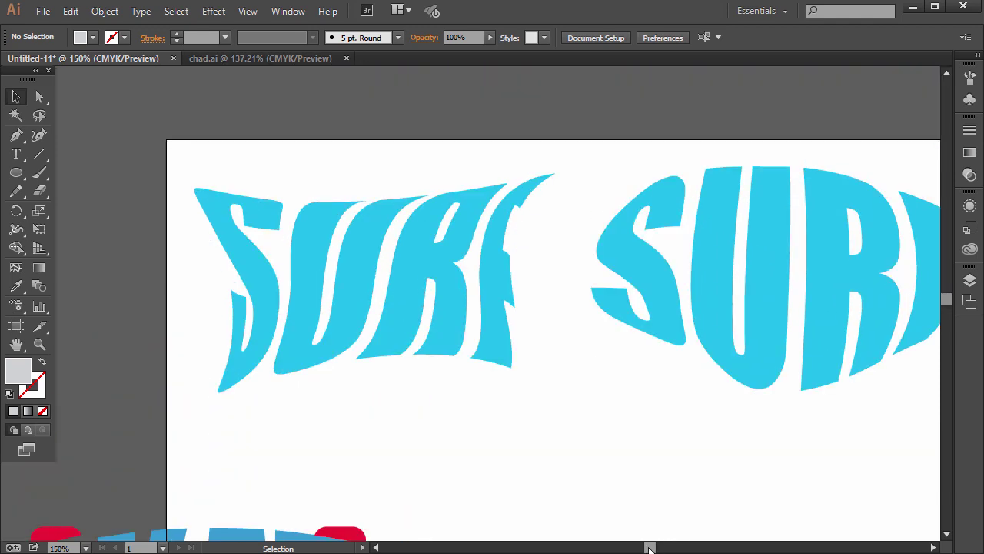
left_click_drag(650, 549, 659, 549)
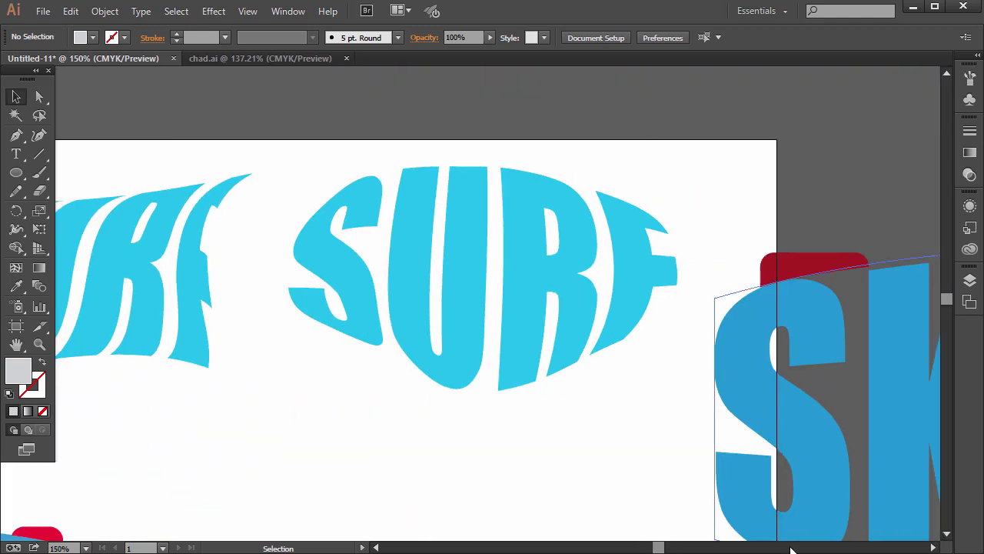
mouse_move(659, 549)
left_mouse_down()
mouse_move(677, 547)
mouse_move(653, 548)
left_mouse_up()
scroll(508, 343, "down", 2)
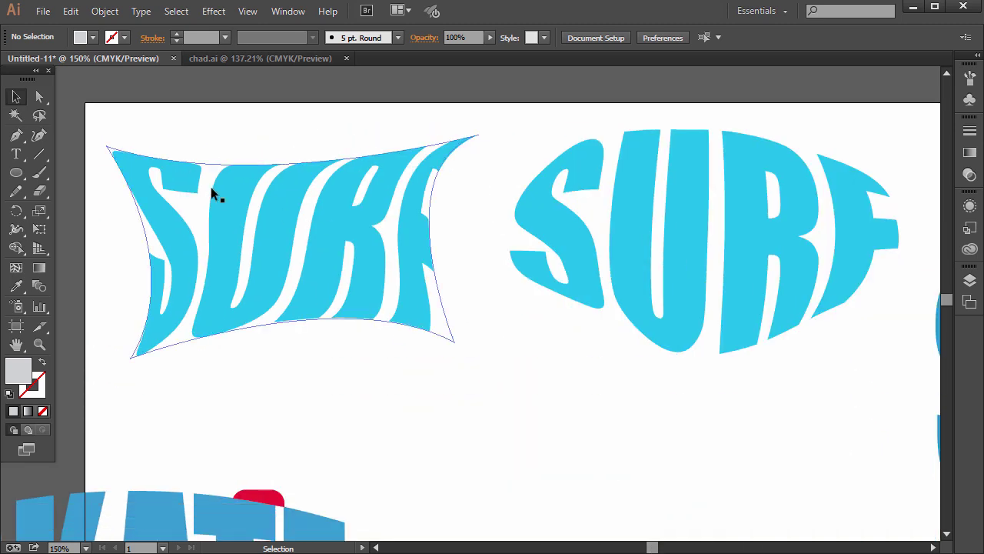